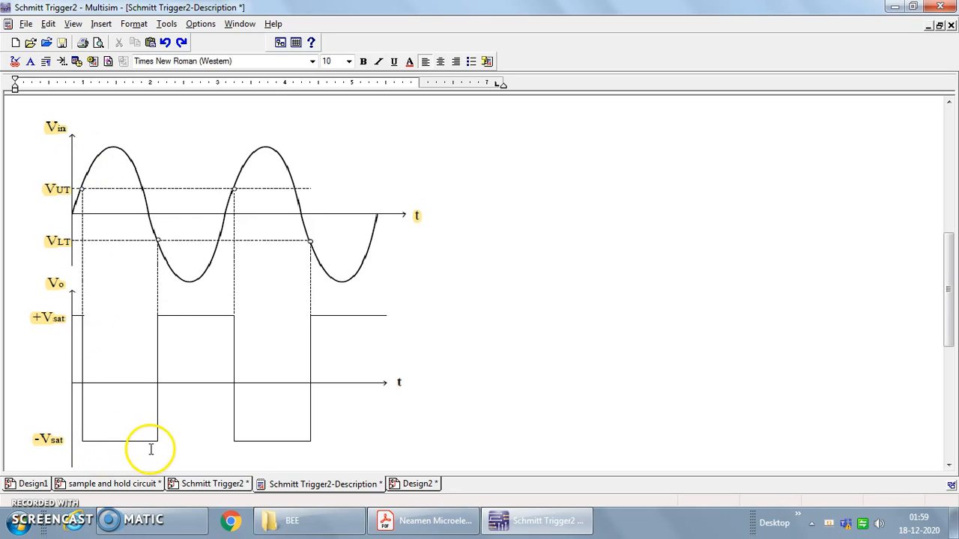
Step: Review the inverting Schmitt trigger description: switching conditions, threshold formula, input and output waveforms, R1 calculation and final LF 356 circuit
scroll(205, 368, up, 6)
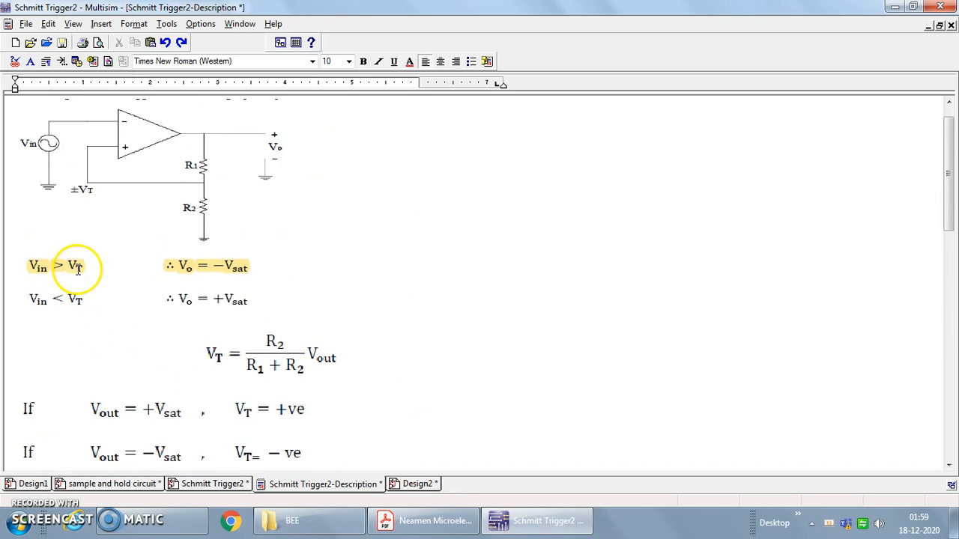
scroll(293, 291, down, 5)
scroll(292, 296, down, 6)
scroll(293, 295, up, 4)
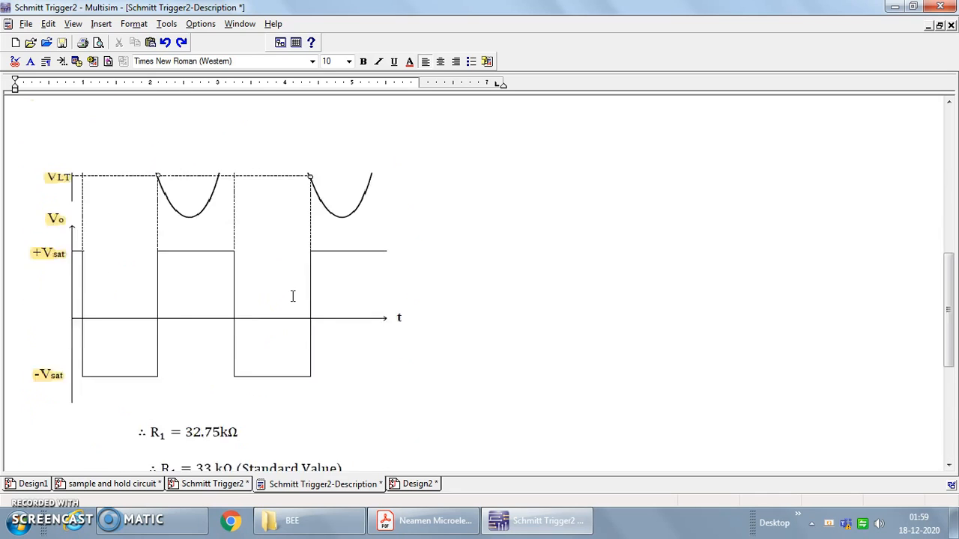
scroll(293, 296, up, 5)
scroll(285, 302, down, 3)
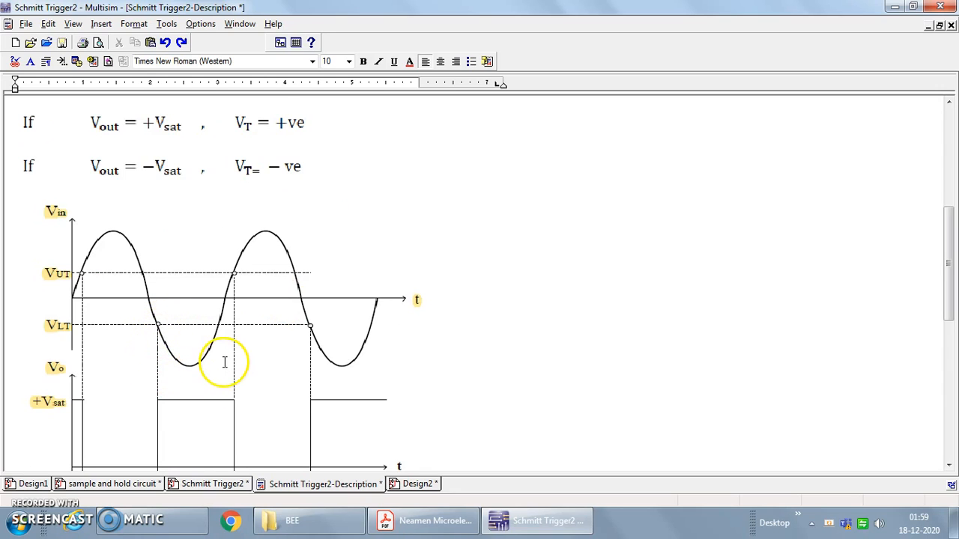
scroll(198, 412, down, 3)
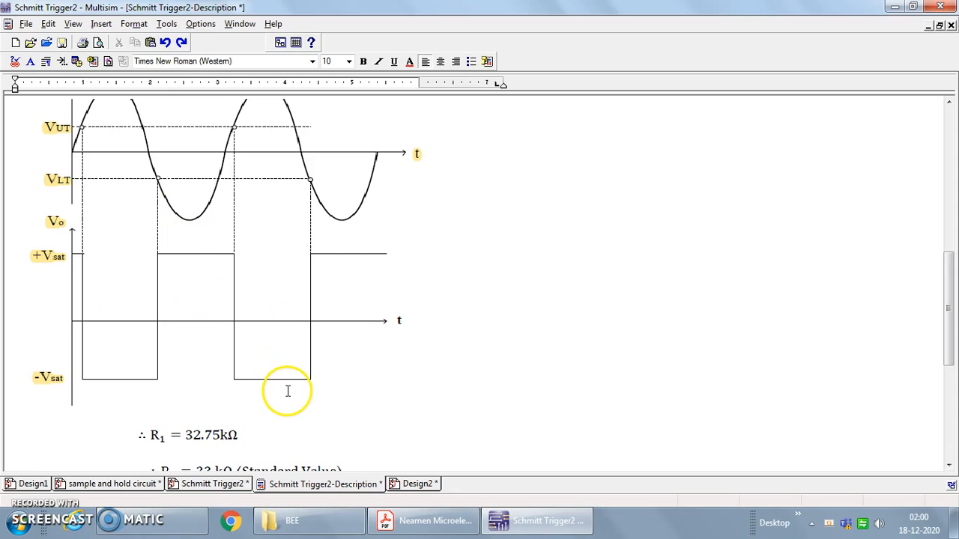
scroll(288, 391, down, 5)
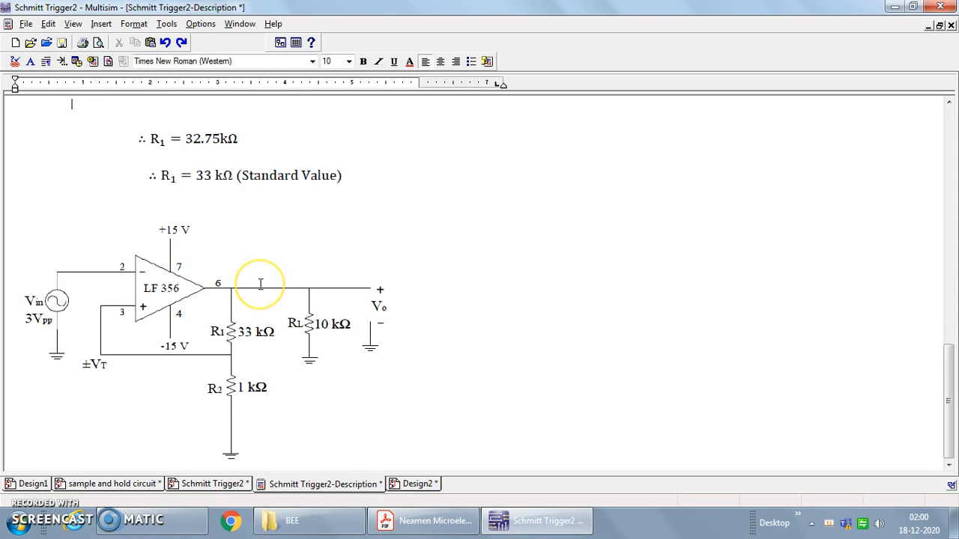
scroll(260, 284, up, 20)
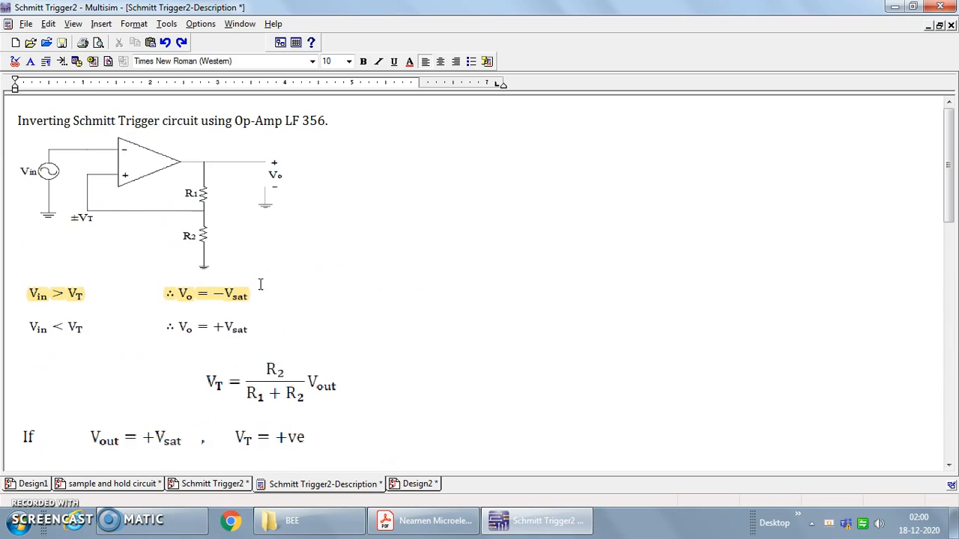
scroll(260, 284, down, 20)
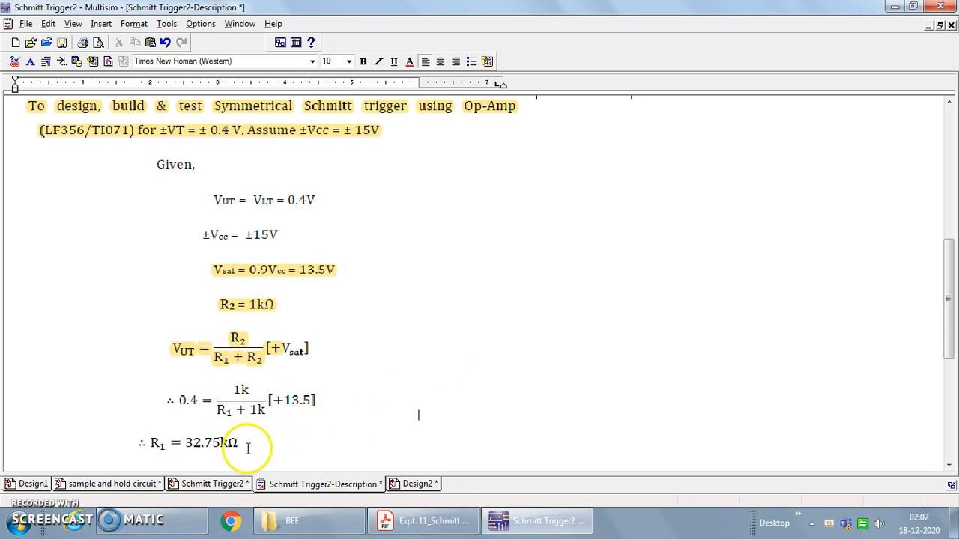
scroll(325, 386, down, 5)
scroll(326, 386, down, 2)
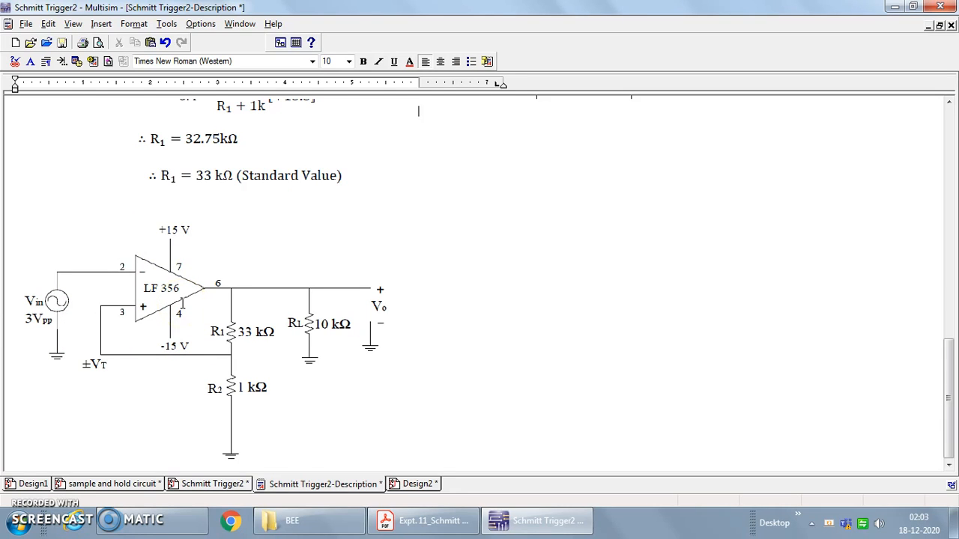
Step: Switch to the Design2 schematic and place one LF356M op-amp from the OPAMP family in the middle of the sheet
click(413, 485)
click(411, 487)
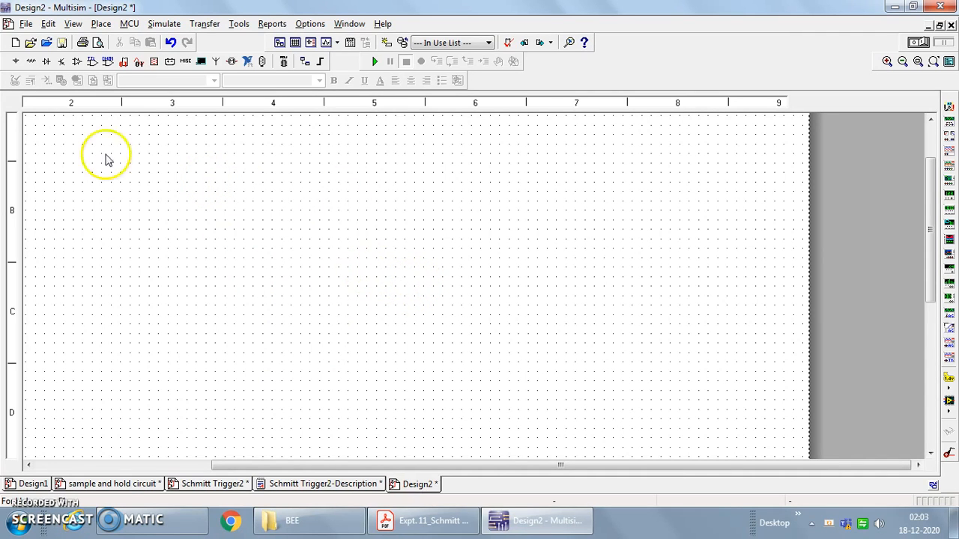
click(77, 63)
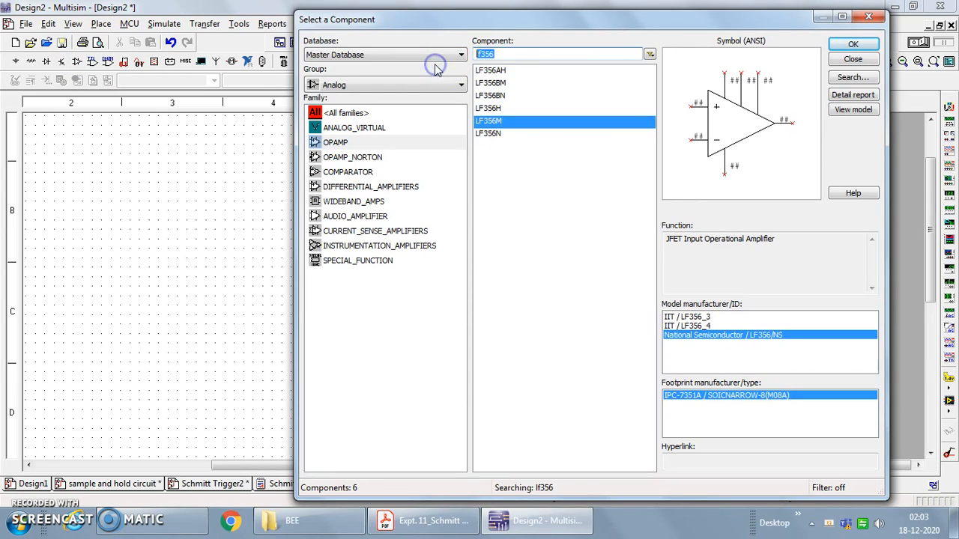
text(lf)
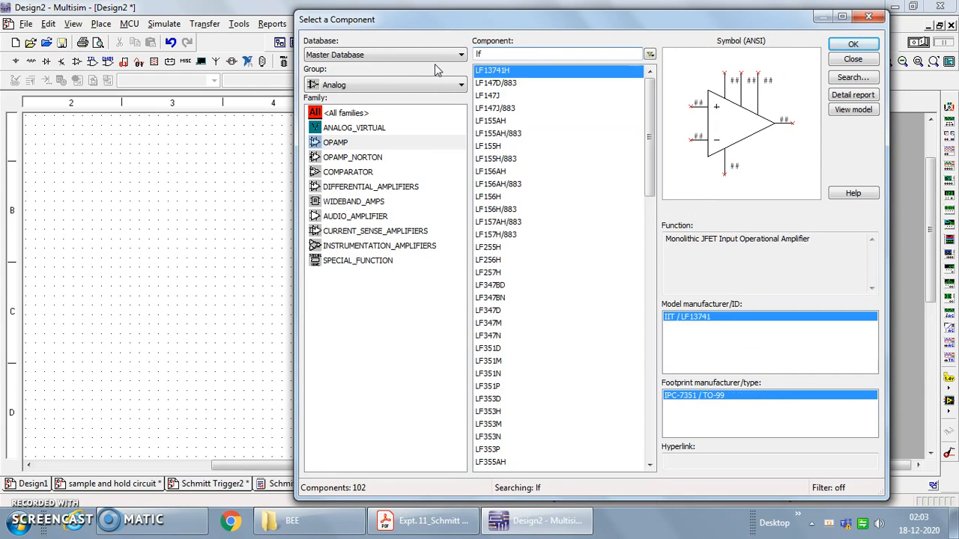
text(356M)
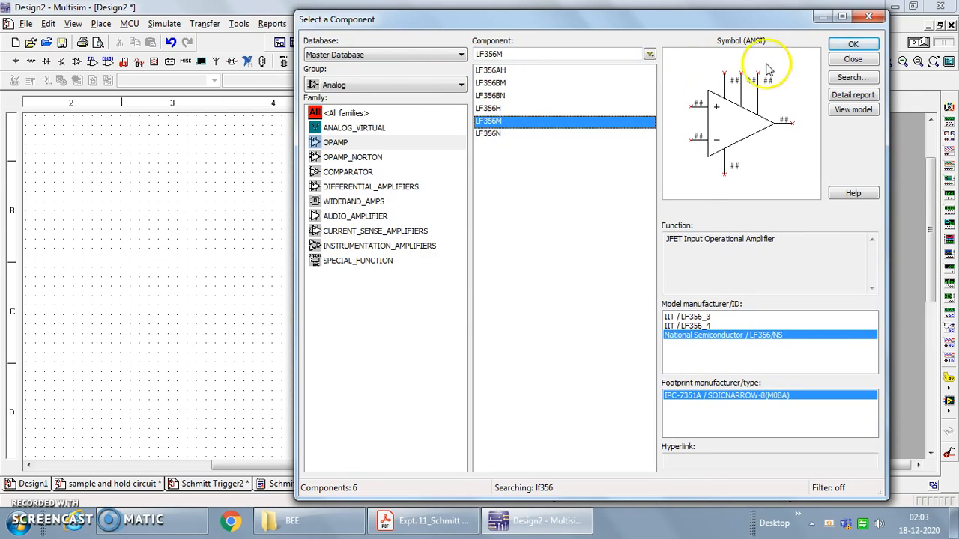
click(853, 45)
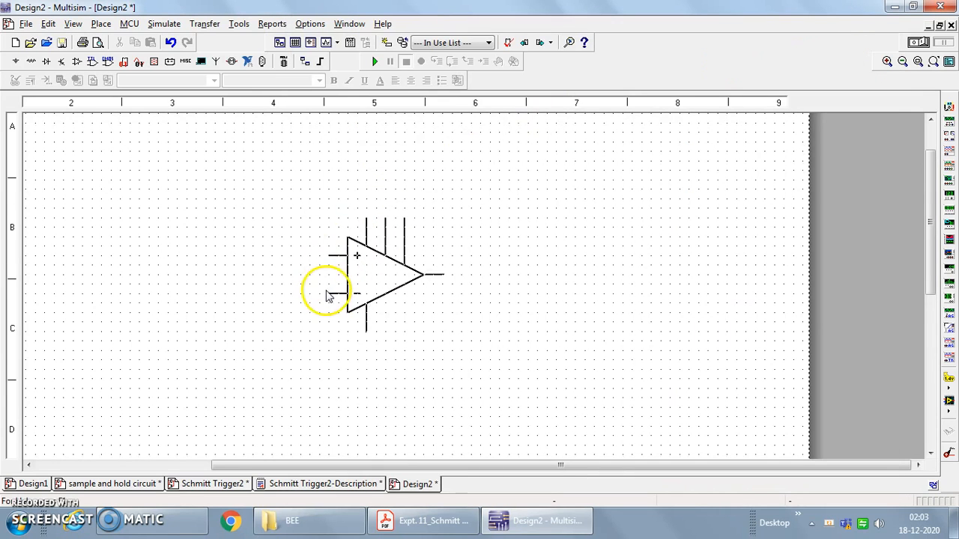
click(344, 291)
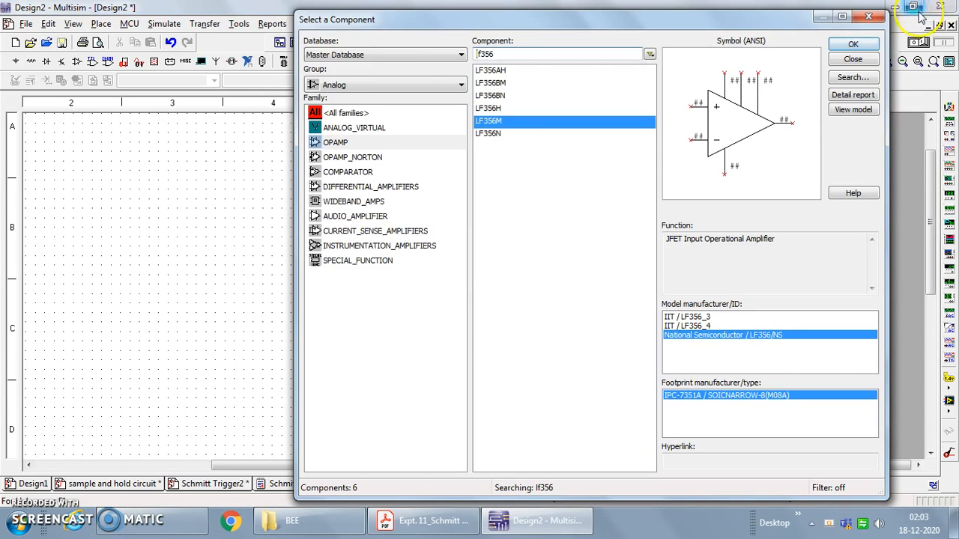
click(868, 17)
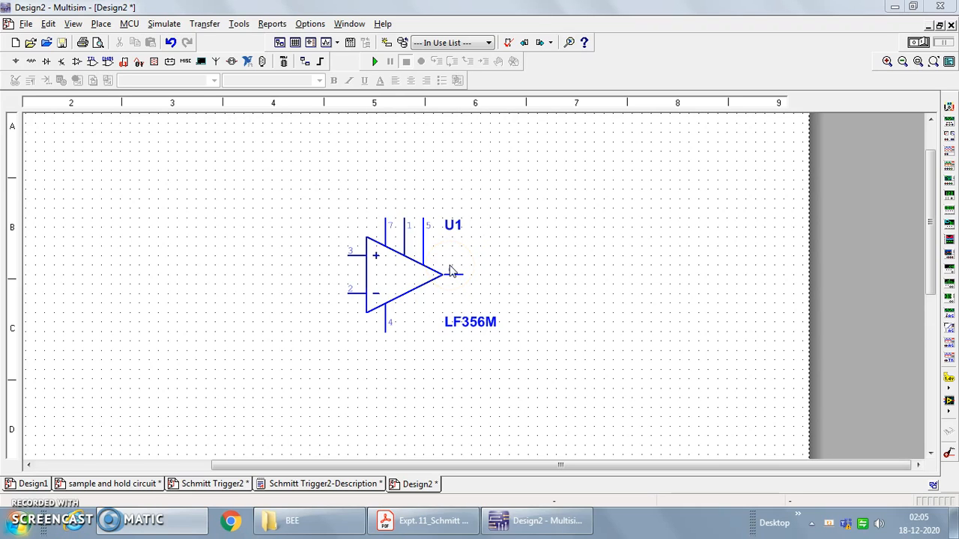
Step: Place a 1 kΩ resistor from the Basic group above and to the right of the op-amp
click(583, 215)
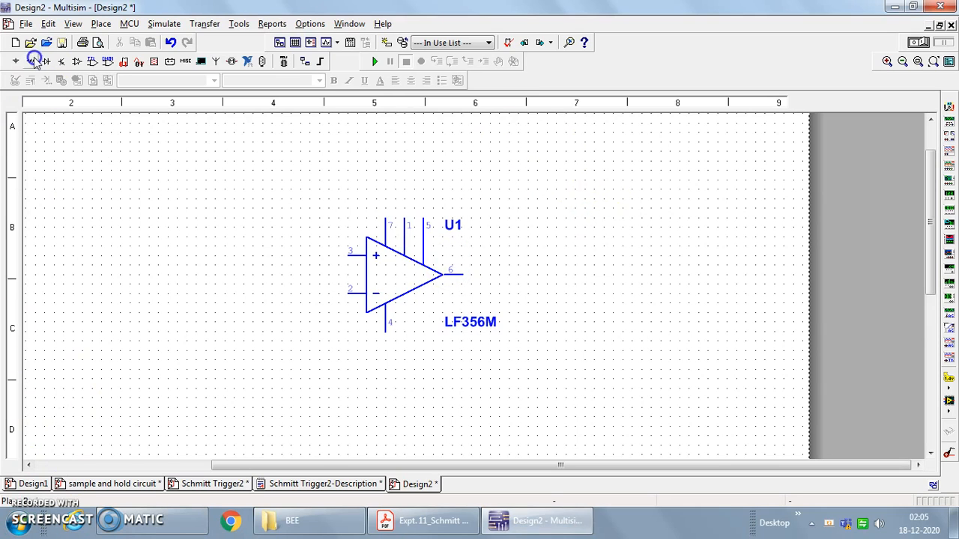
key(ctrl+w)
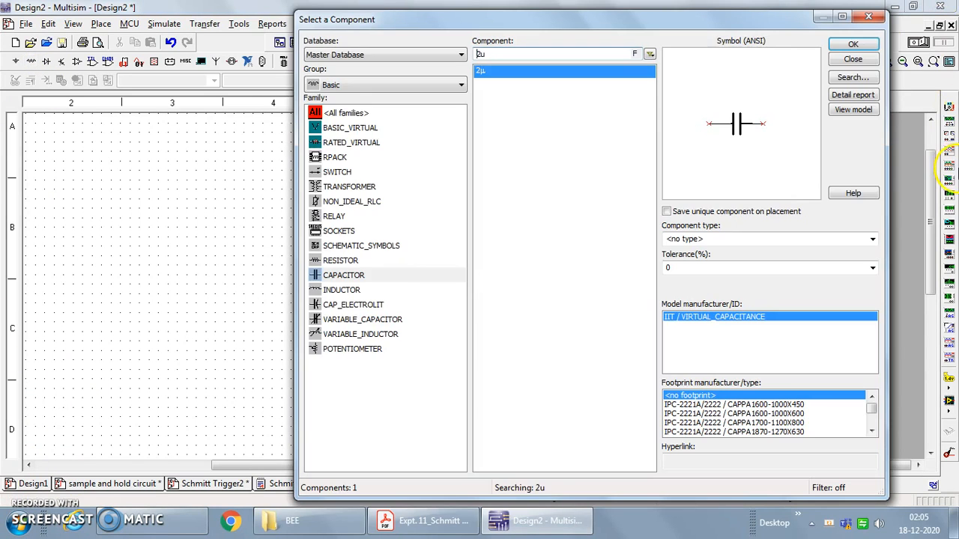
click(368, 265)
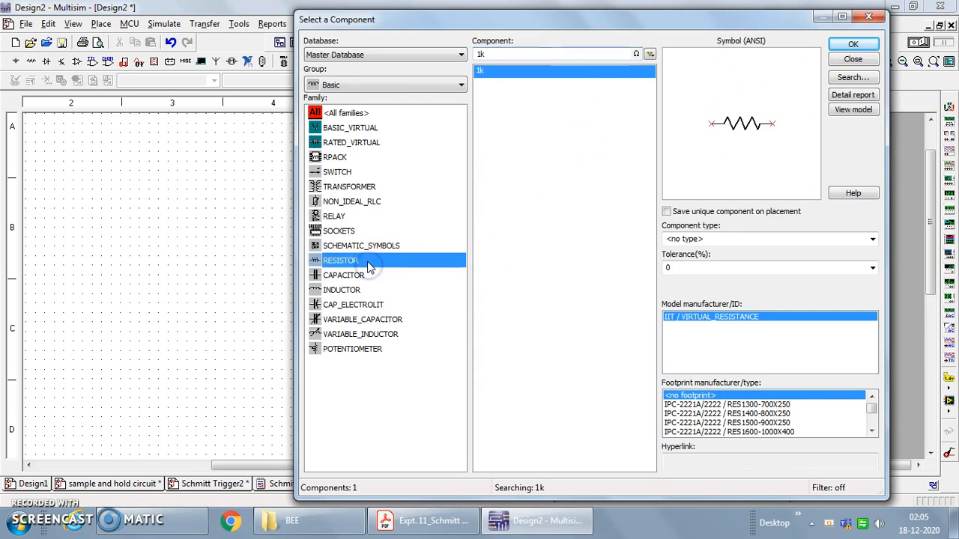
click(861, 44)
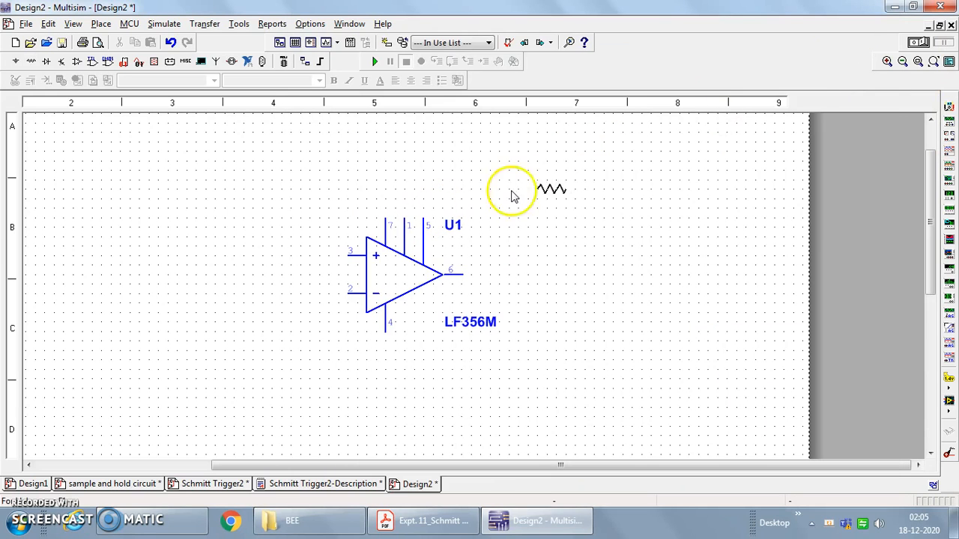
click(559, 197)
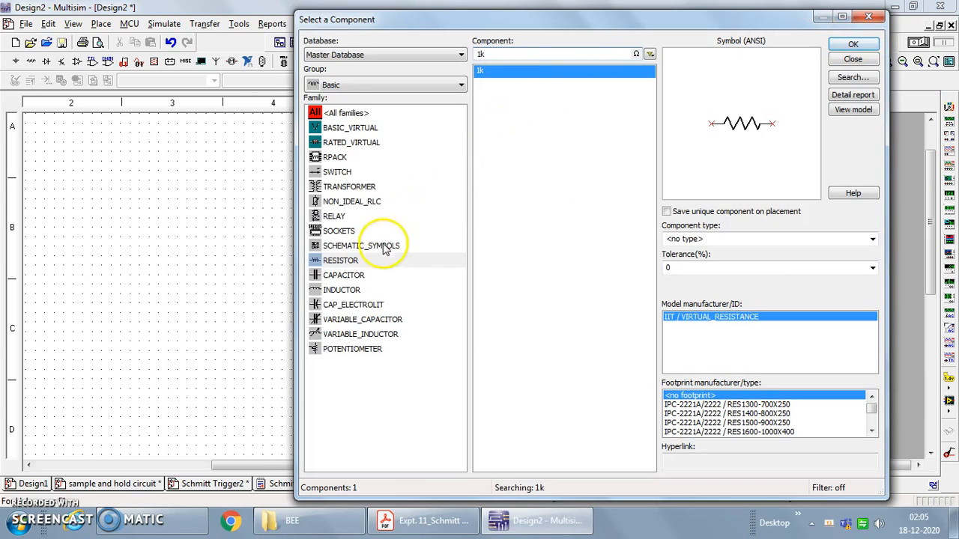
Step: Place an analog GROUND from the power sources below and to the left of the op-amp
click(388, 84)
click(392, 120)
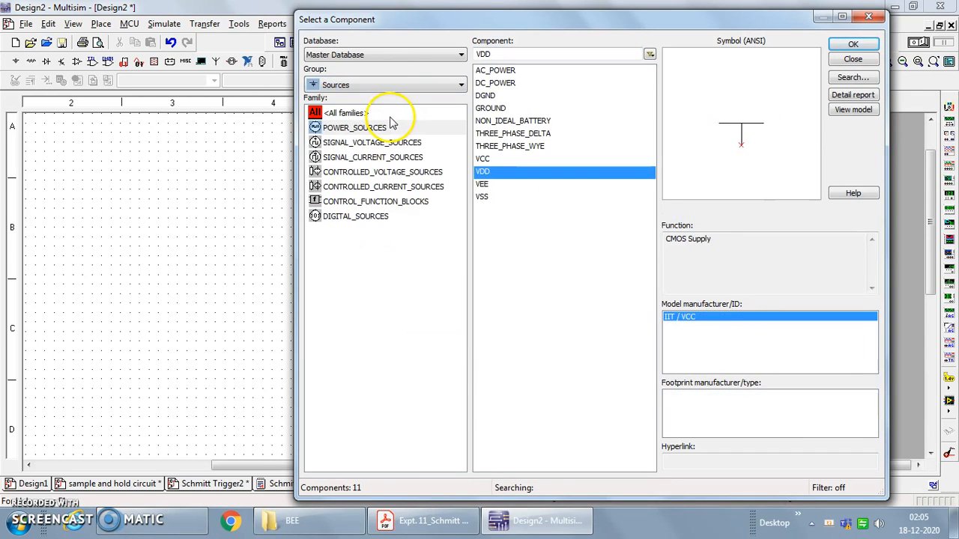
click(498, 109)
click(852, 44)
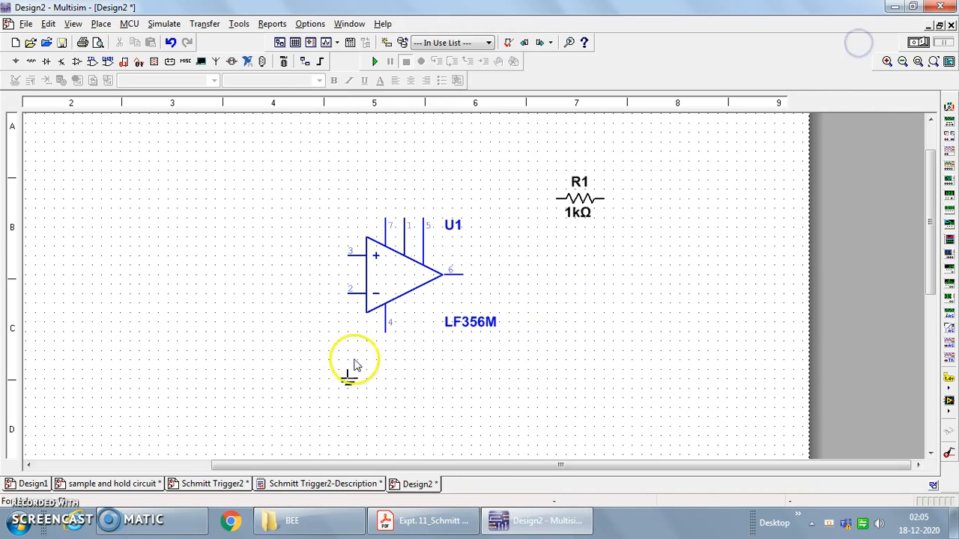
click(300, 403)
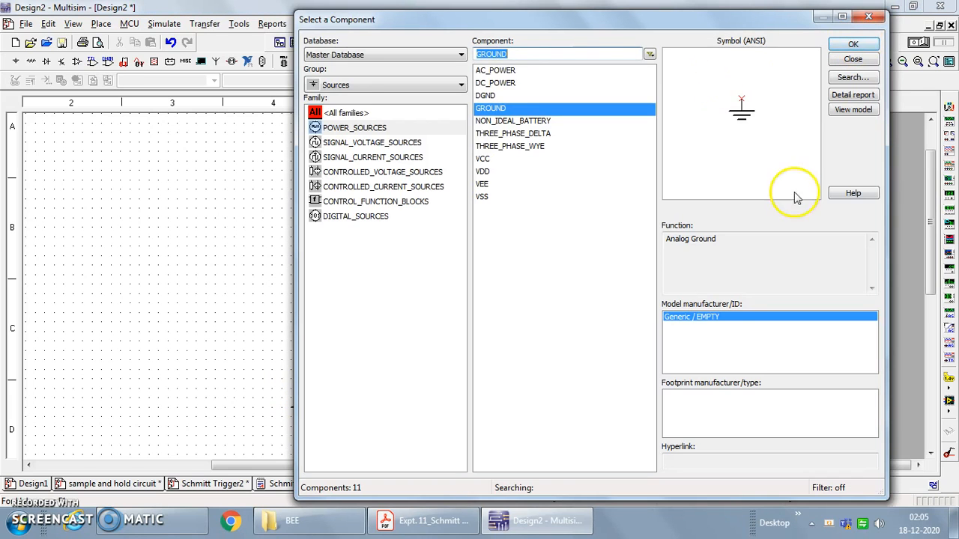
Step: Place an AC_POWER source to the left of the op-amp as the circuit's input
click(505, 71)
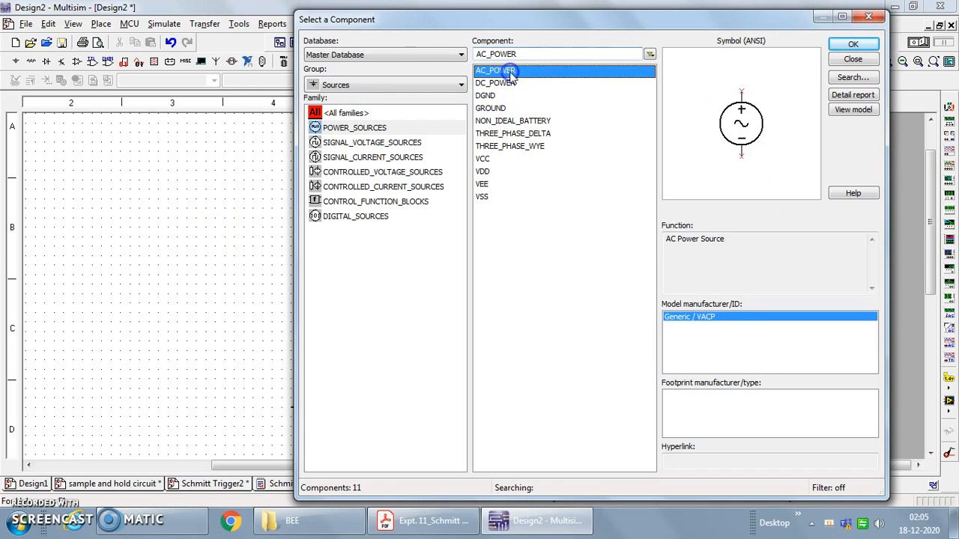
click(853, 44)
click(206, 388)
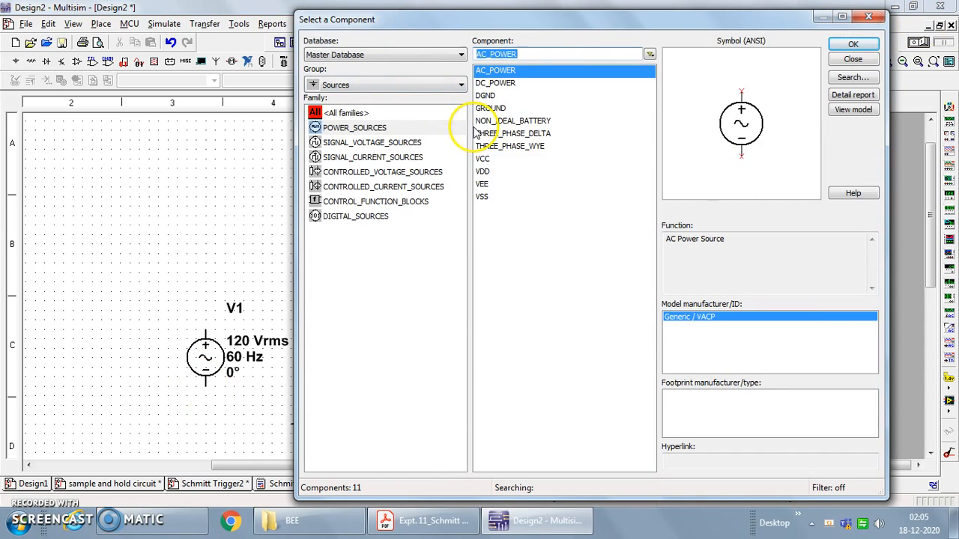
Step: Place a VDD supply directly above pin 7 of the op-amp
click(488, 171)
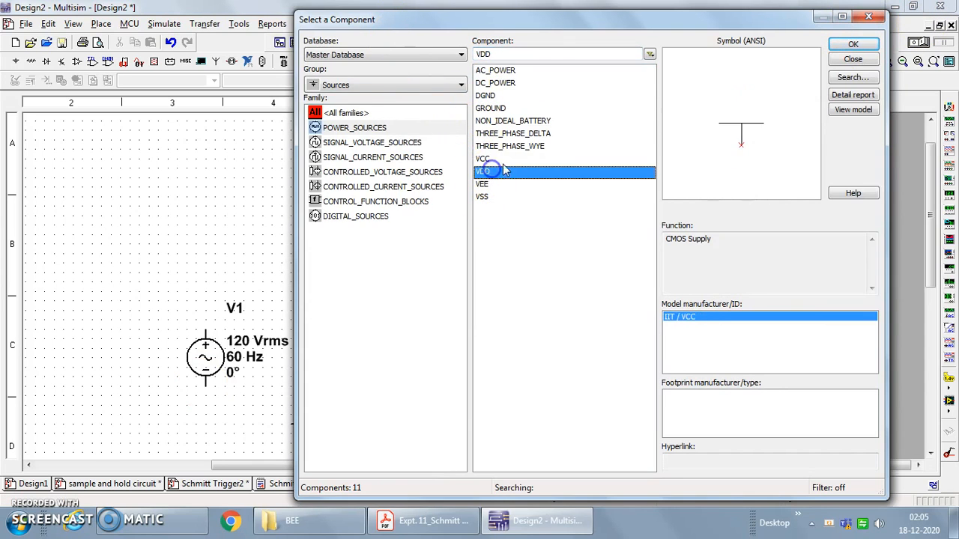
click(844, 53)
click(386, 205)
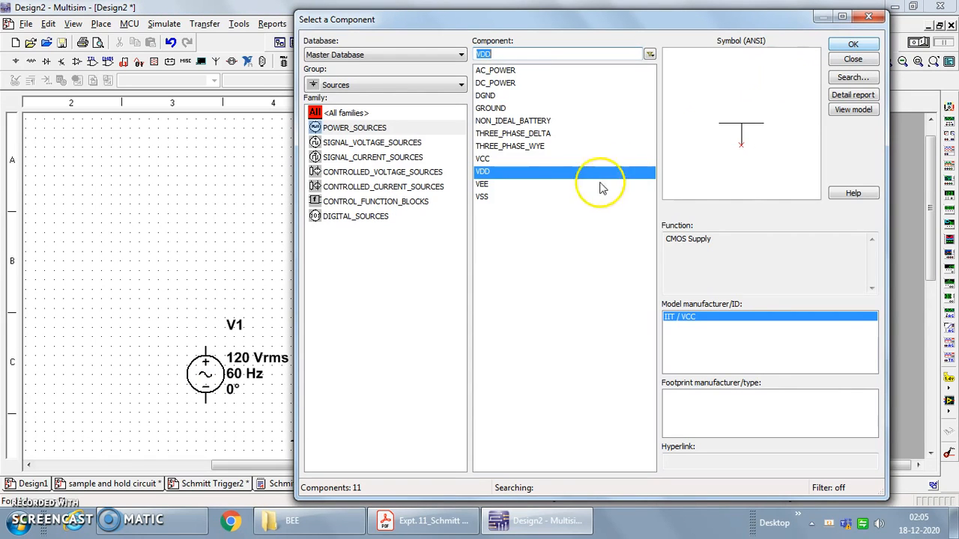
Step: Place a VEE supply near the right edge of the sheet in row F and finish adding components
click(514, 184)
click(858, 48)
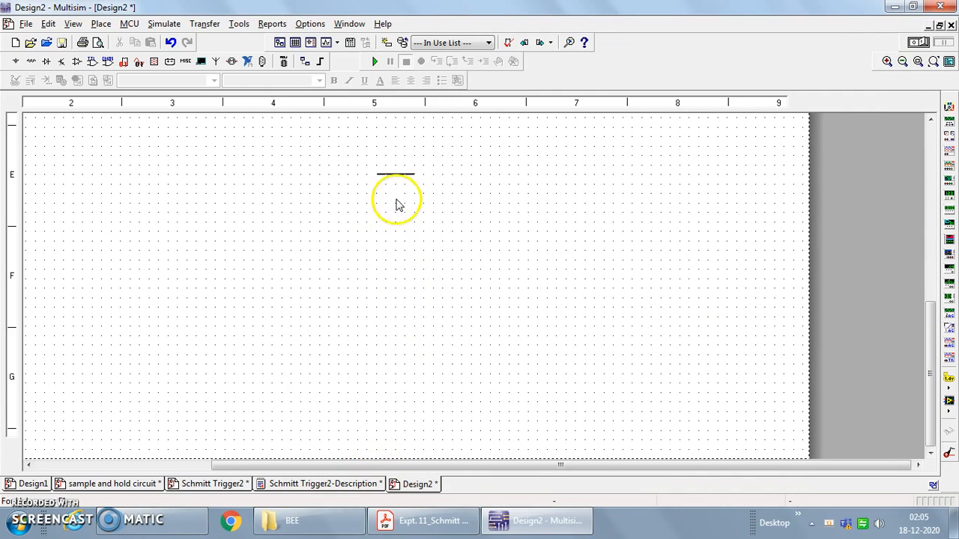
scroll(420, 182, up, 2)
scroll(432, 180, down, 1)
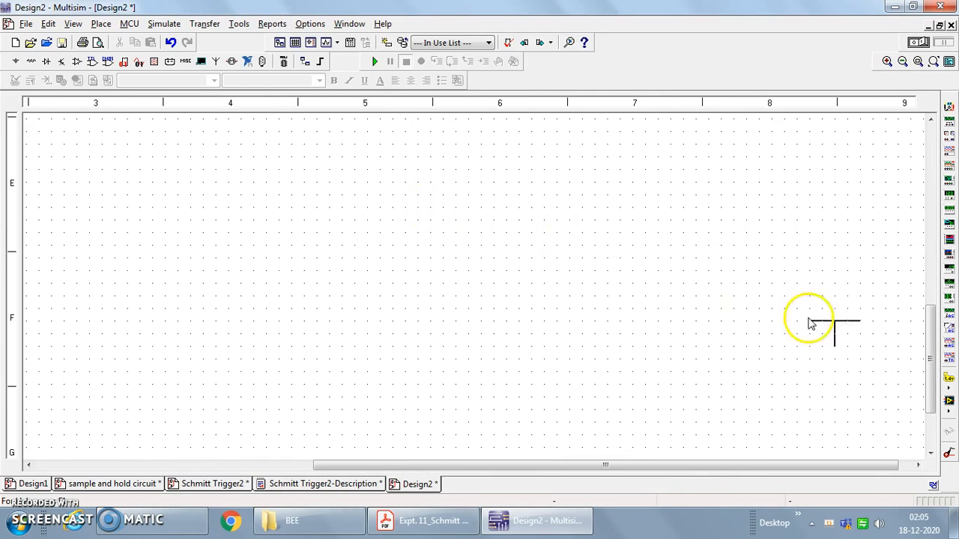
click(878, 337)
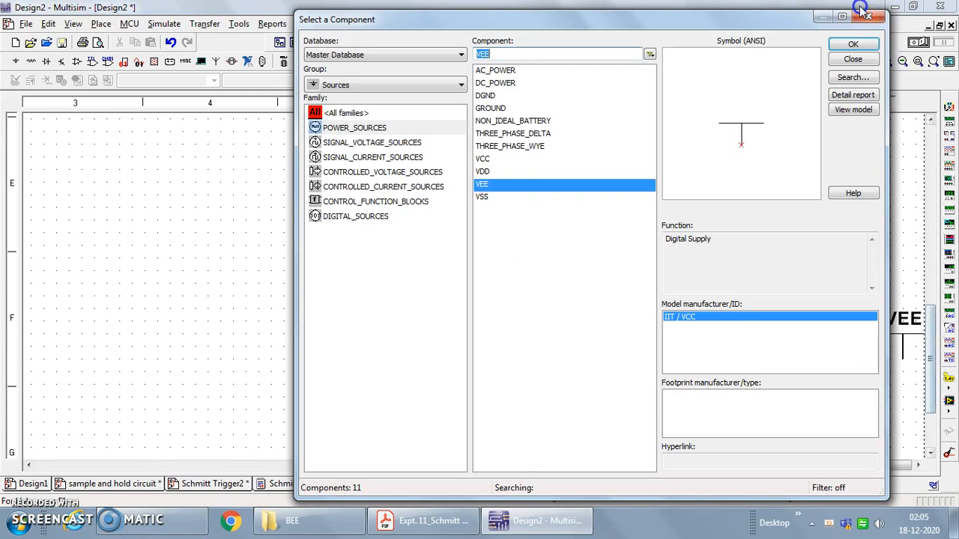
click(869, 16)
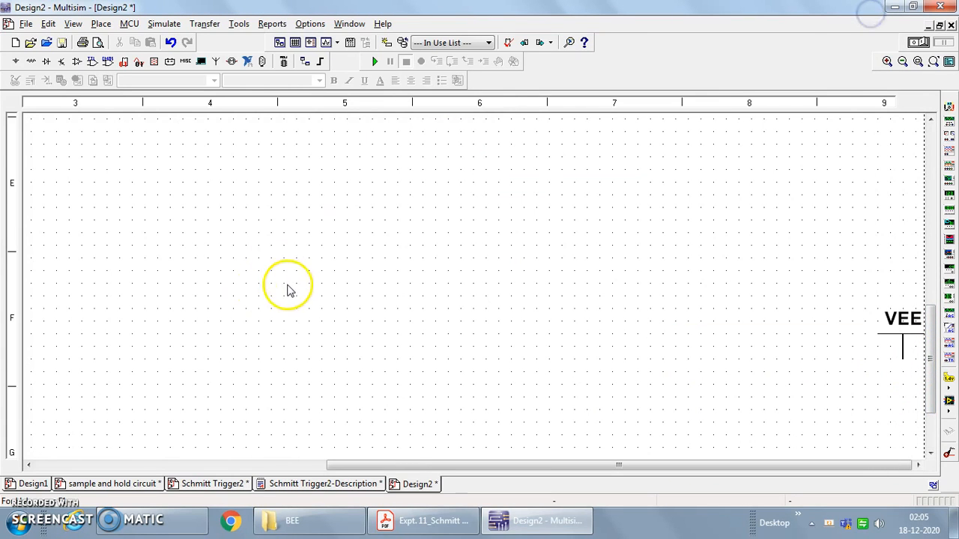
scroll(290, 290, up, 2)
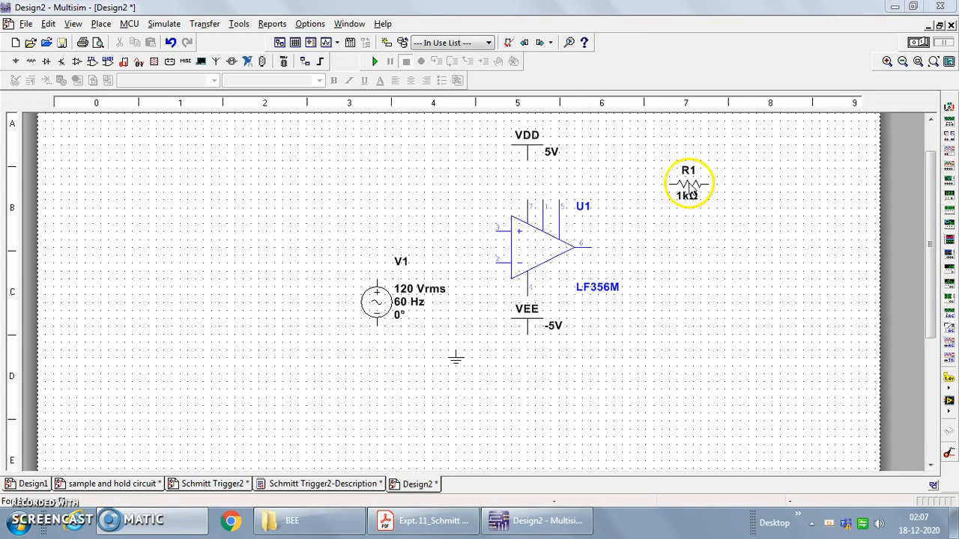
Step: Rotate resistor R1 90° clockwise so that it stands vertically
click(688, 183)
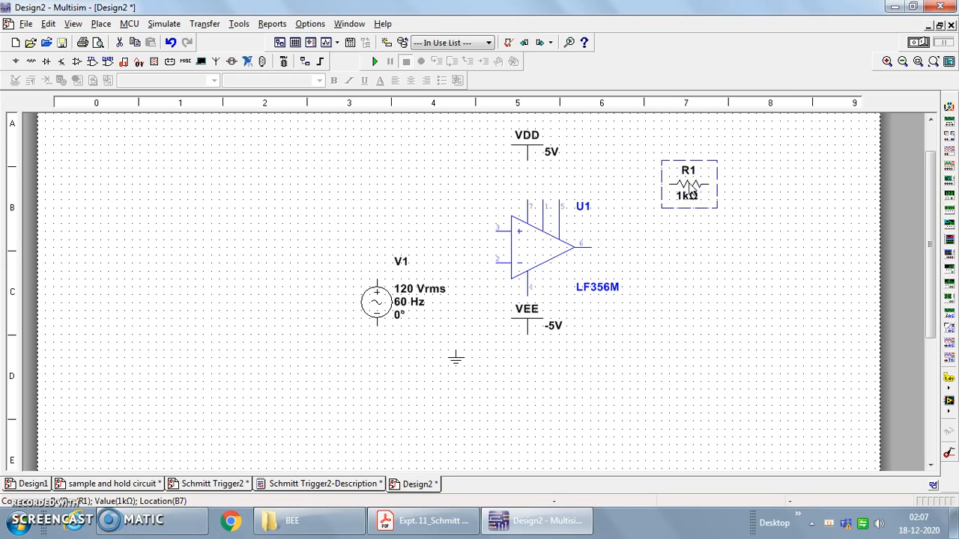
right_click(691, 193)
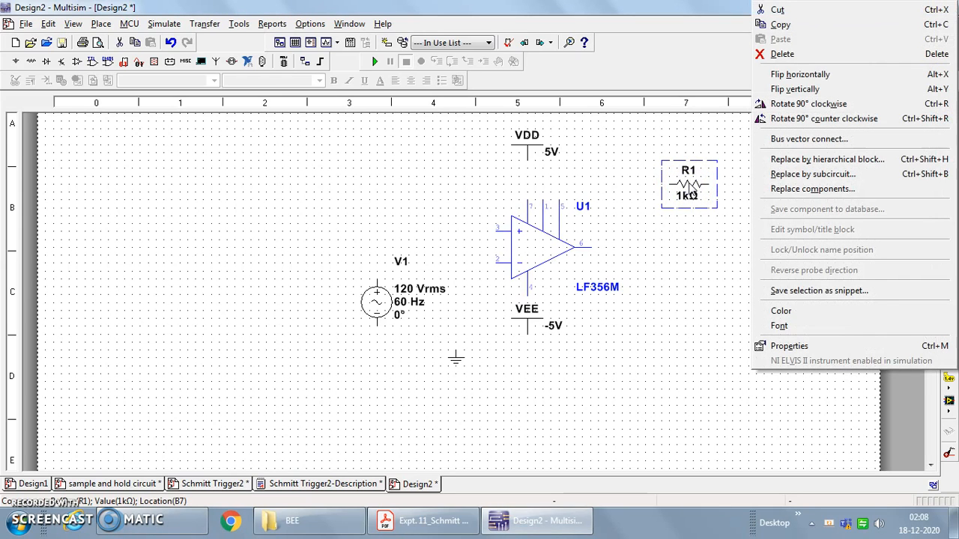
click(685, 261)
click(686, 187)
key(ctrl+r)
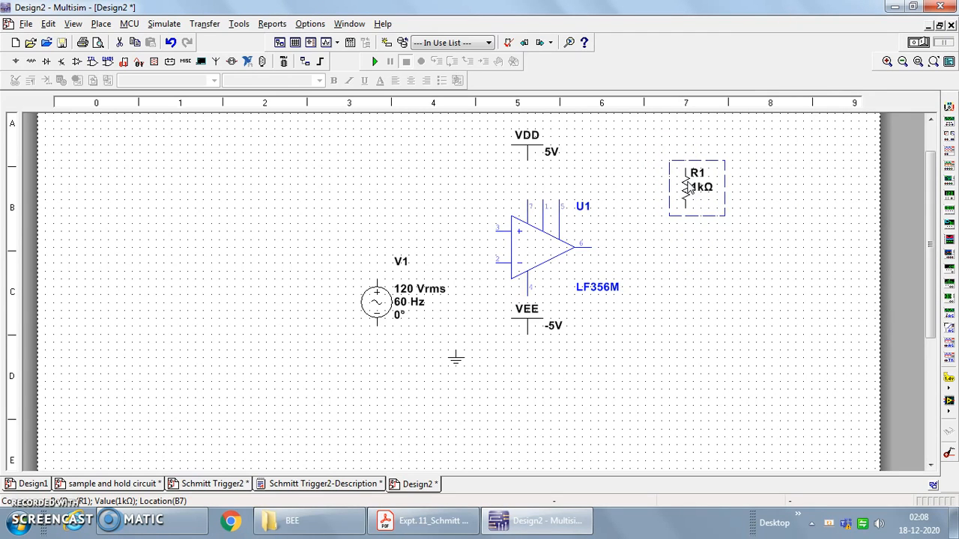
Step: Copy resistor R1 and paste two more vertical resistors in the area to the right of the op-amp
right_click(687, 191)
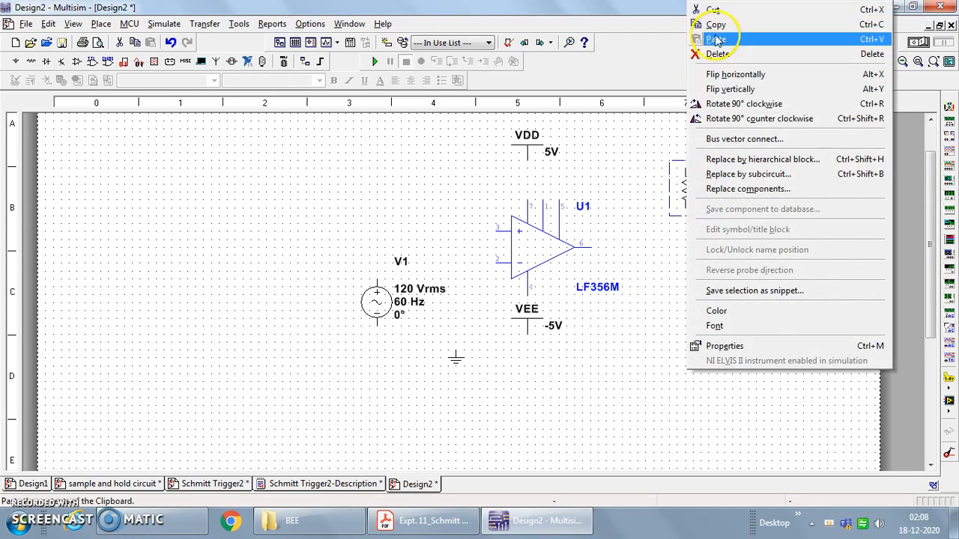
click(725, 25)
right_click(627, 322)
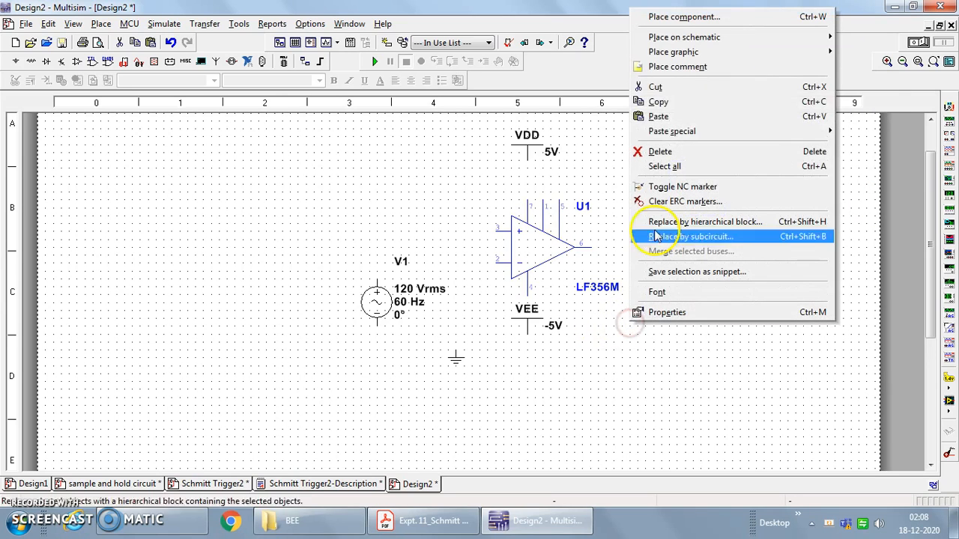
click(659, 116)
click(653, 353)
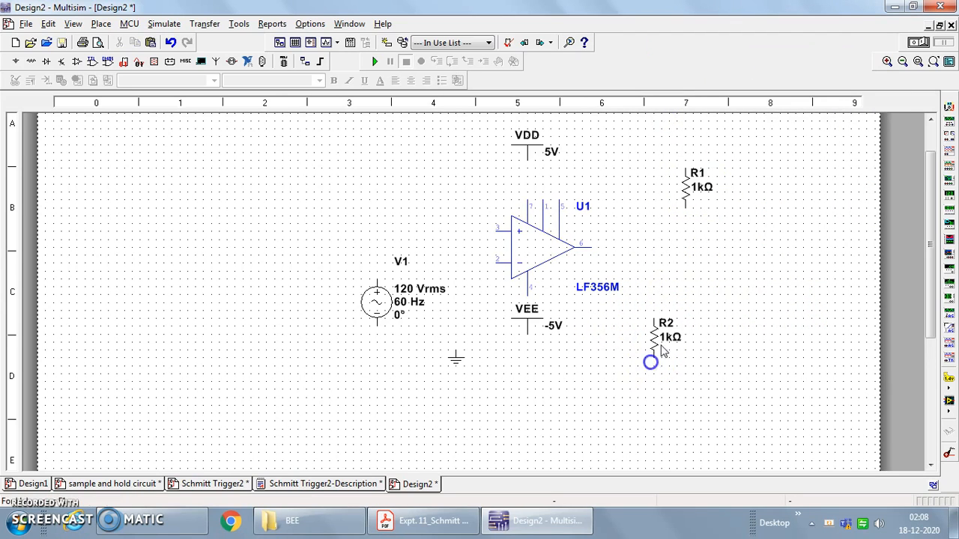
right_click(707, 289)
click(740, 110)
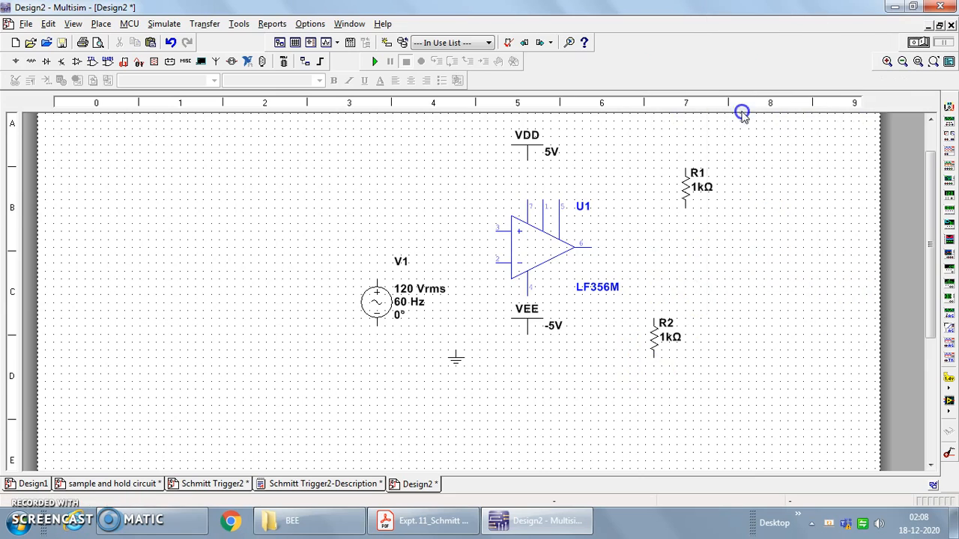
click(681, 331)
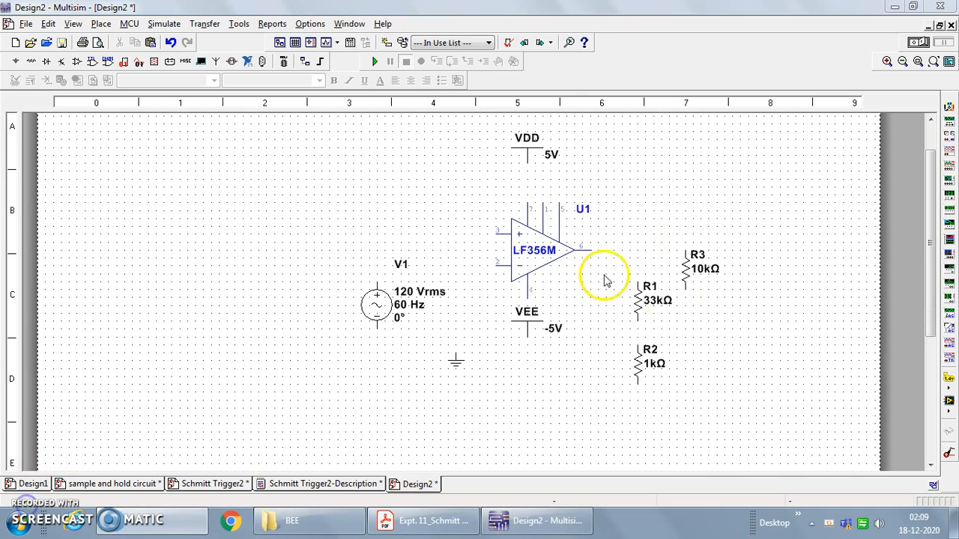
drag(703, 318, 656, 319)
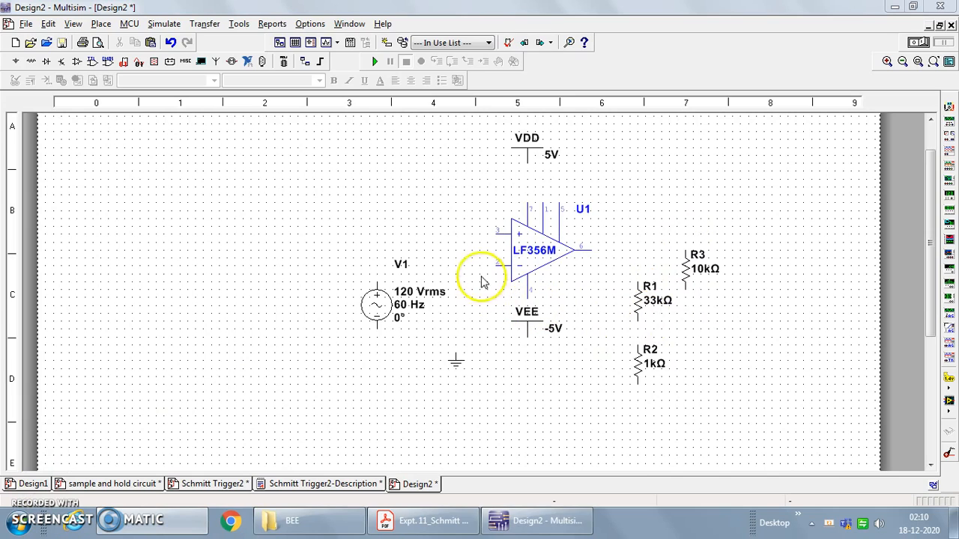
right_click(527, 253)
mouse_move(567, 110)
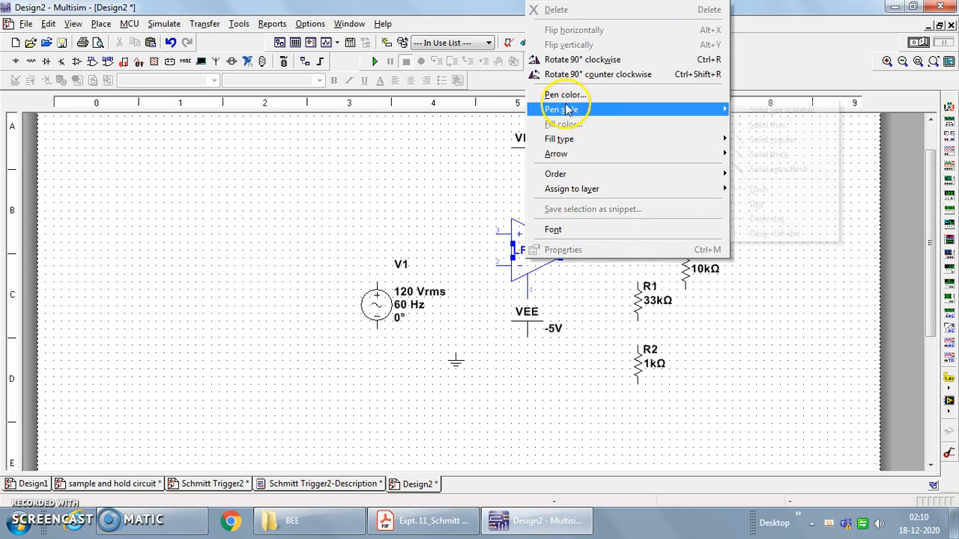
click(462, 195)
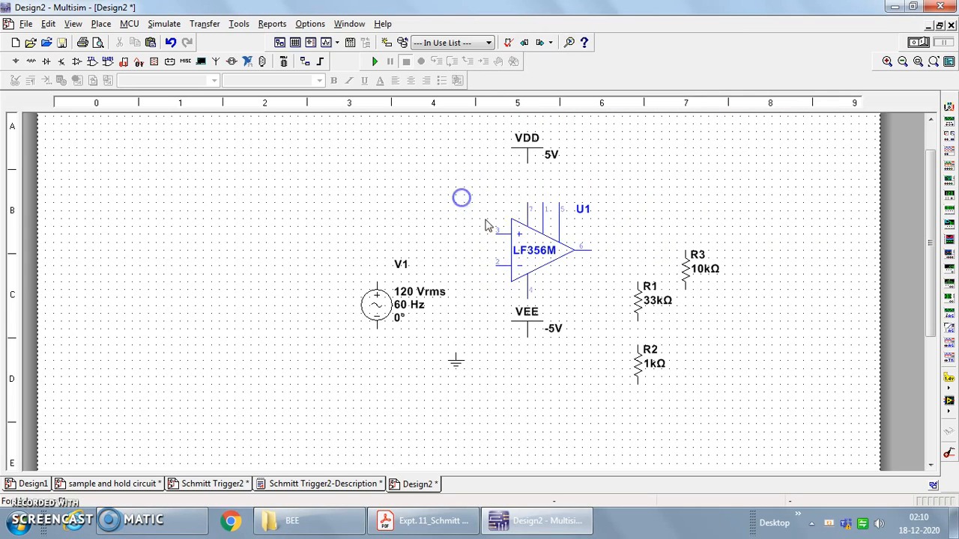
Step: Flip op-amp U1 vertically so that its inverting input is above the non-inverting input
right_click(533, 237)
click(577, 87)
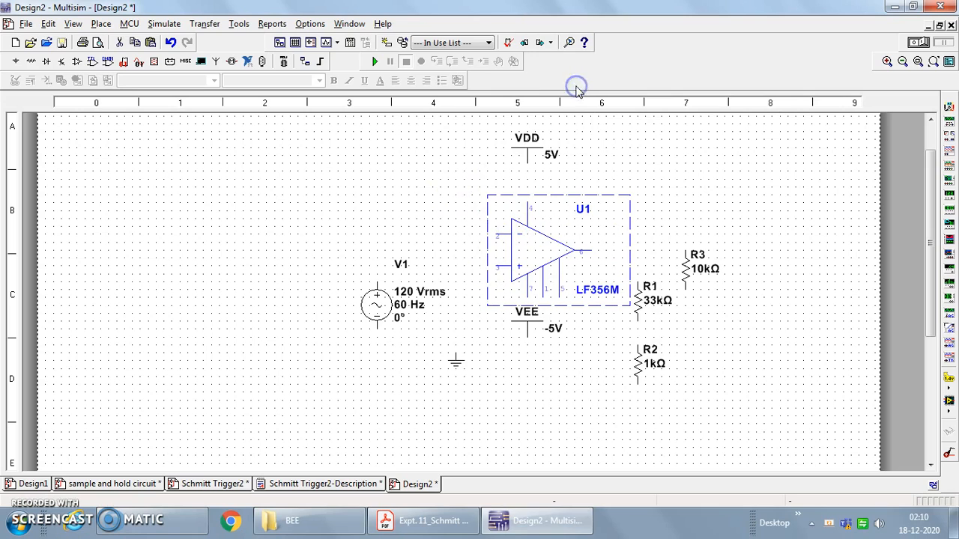
click(536, 397)
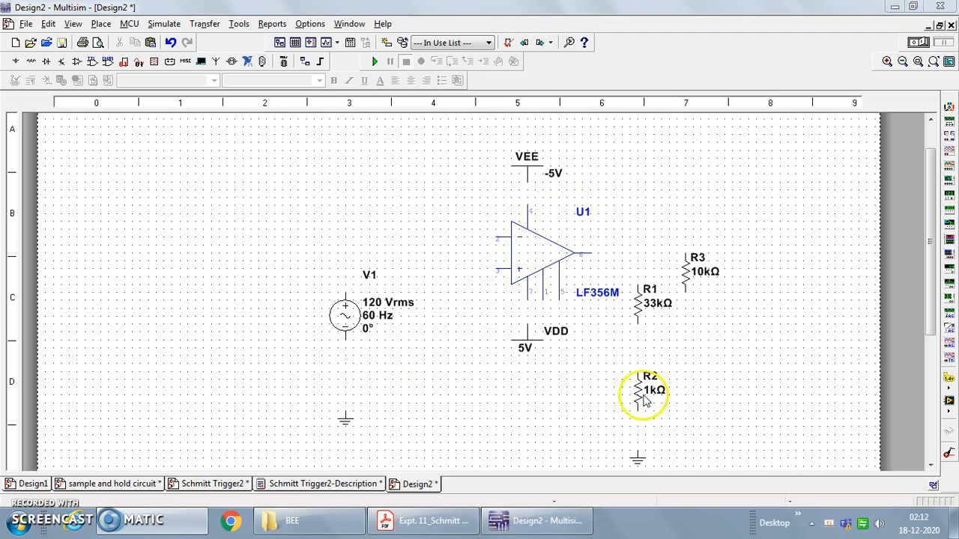
Step: Wire op-amp pin 3 to the lower end of R1, routing the wire around beneath the VDD supply
click(495, 269)
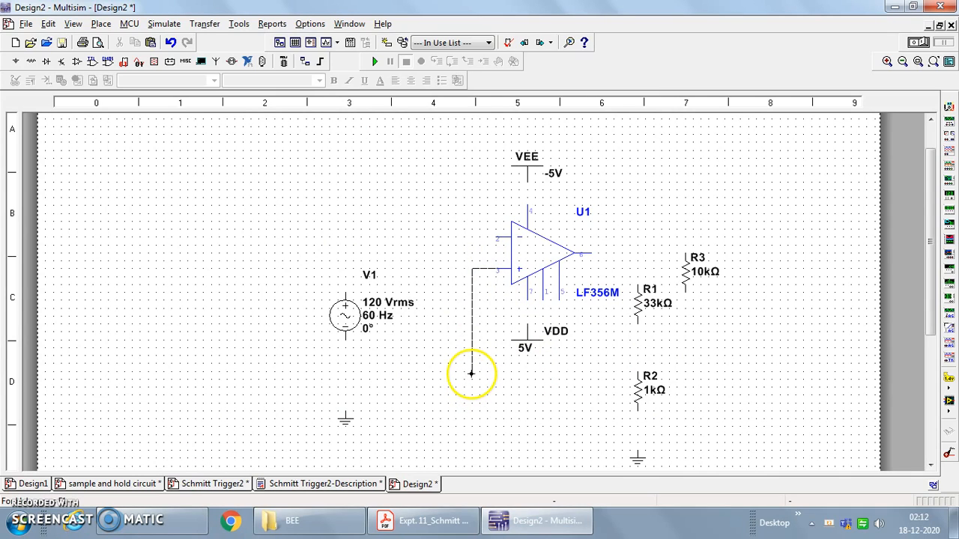
click(472, 365)
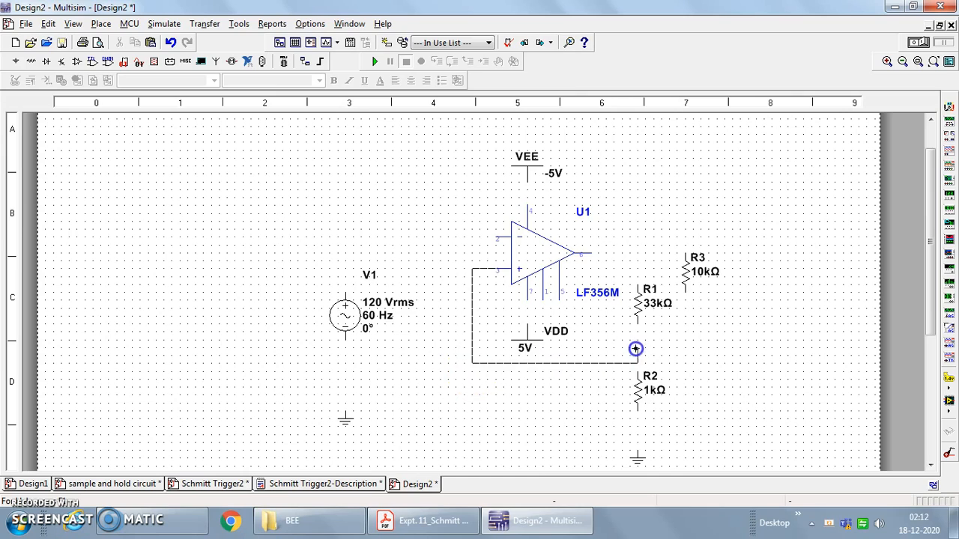
click(635, 322)
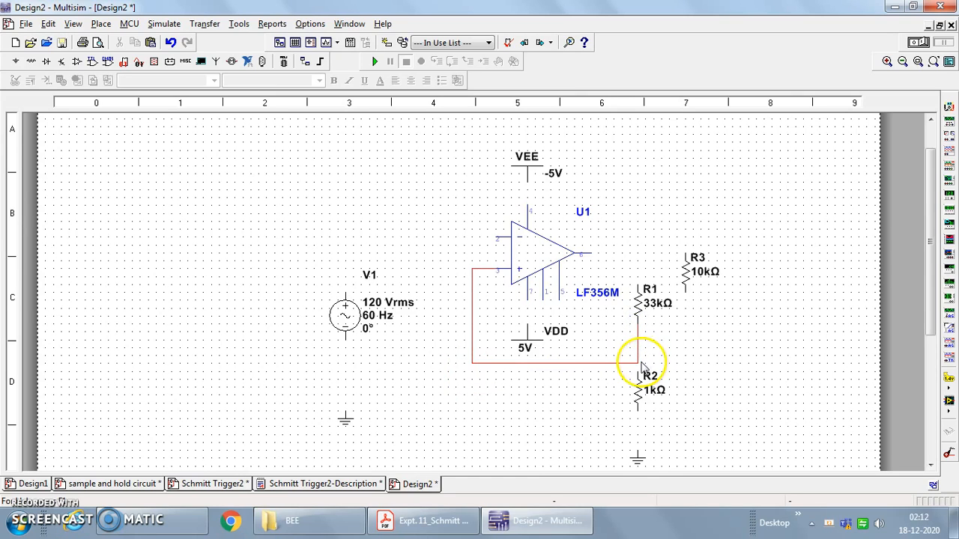
Step: Connect R2's upper end to the feedback wire below R1 and its lower end to the ground beneath it
click(639, 389)
click(720, 398)
drag(638, 395, 637, 451)
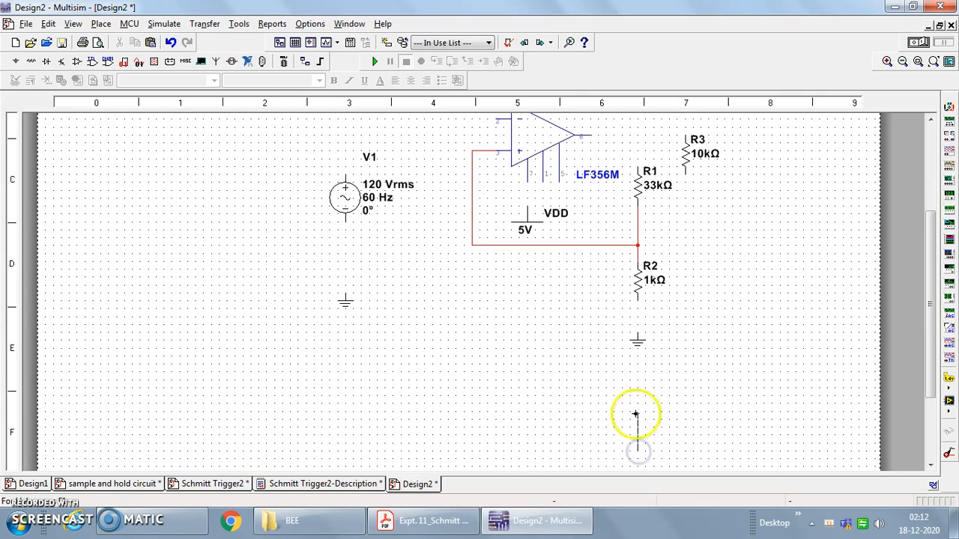
click(638, 333)
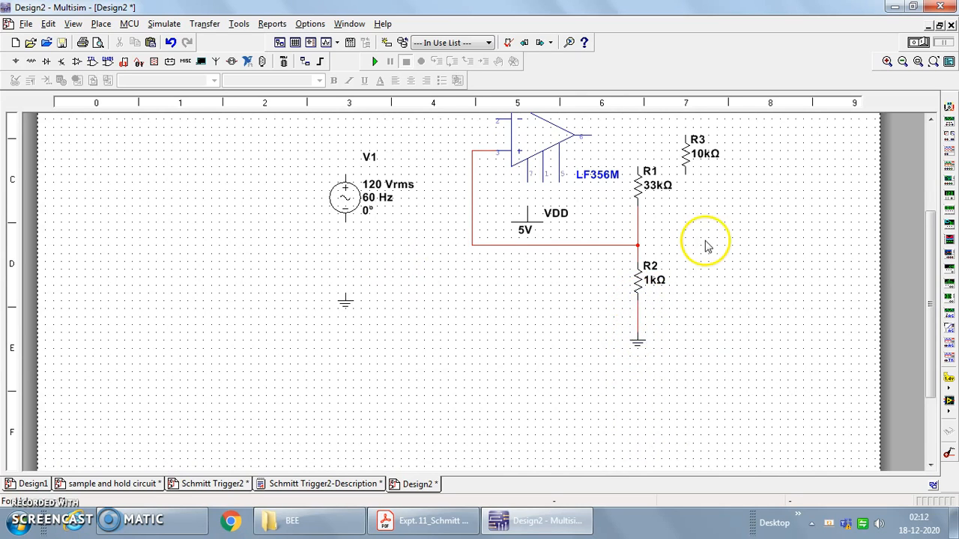
Step: Set the VDD supply below the op-amp to 15 V
scroll(706, 246, up, 1)
drag(929, 259, 929, 199)
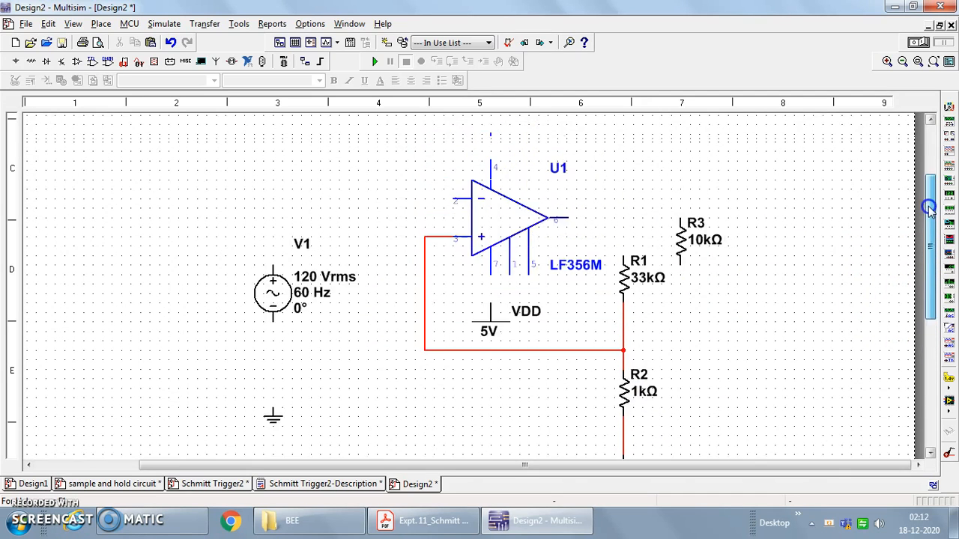
click(902, 61)
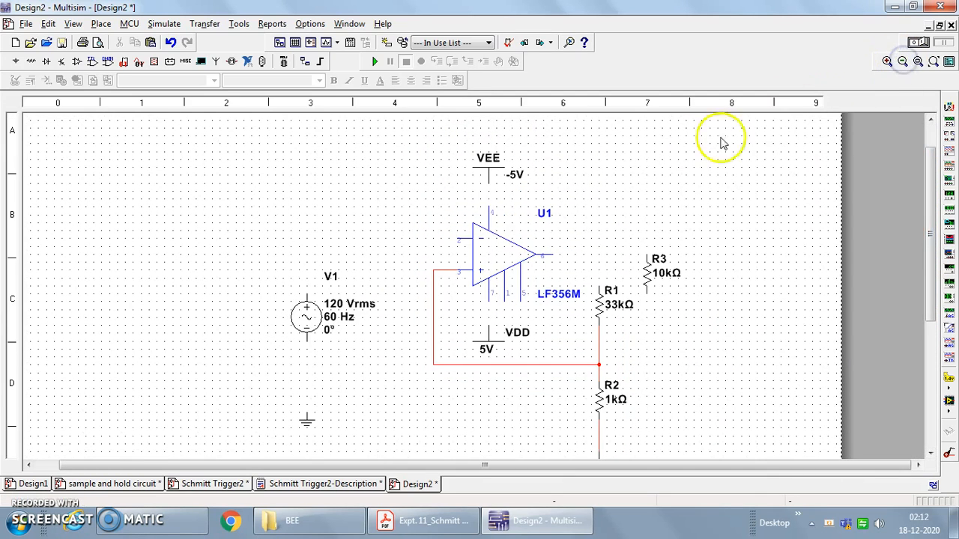
double_click(488, 341)
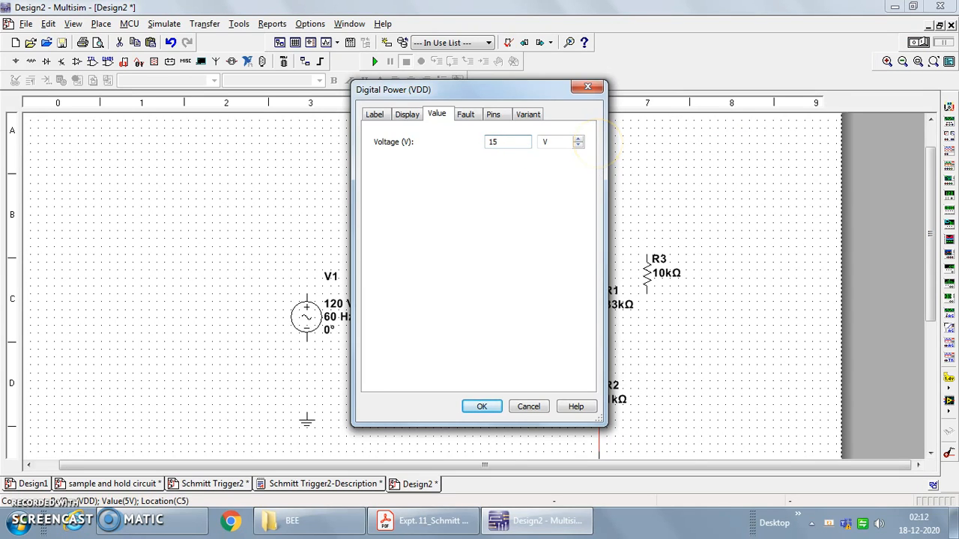
key(Return)
Step: Set the VEE supply above the op-amp to -15 V
click(514, 175)
double_click(513, 175)
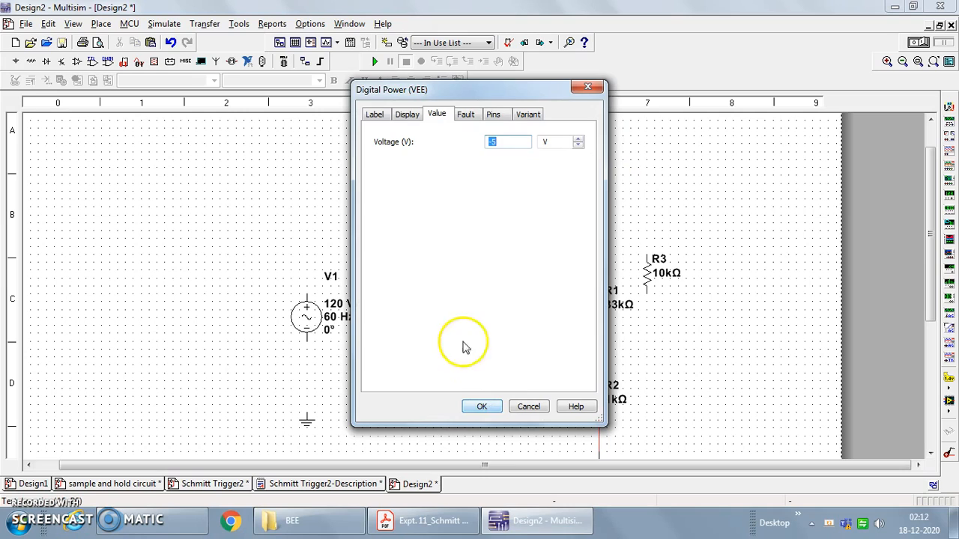
click(513, 146)
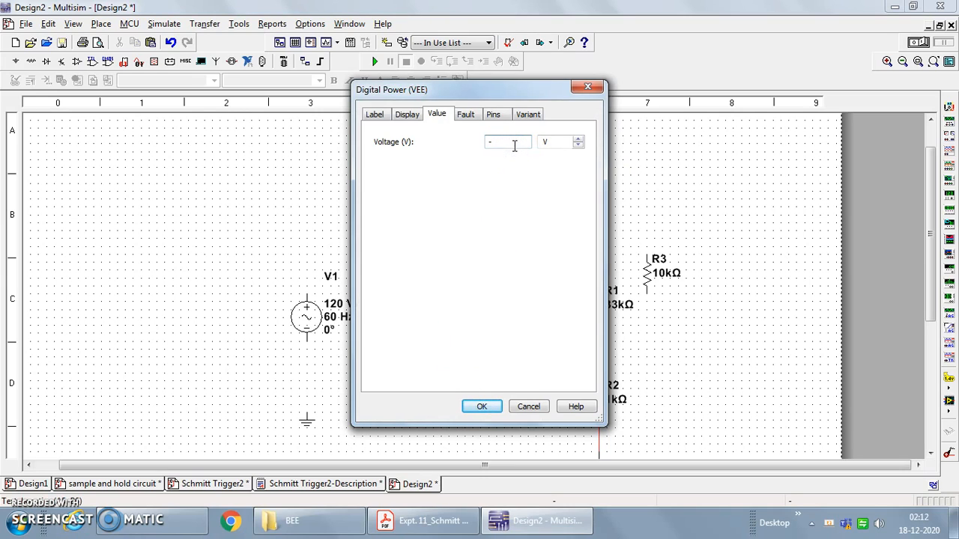
key(Return)
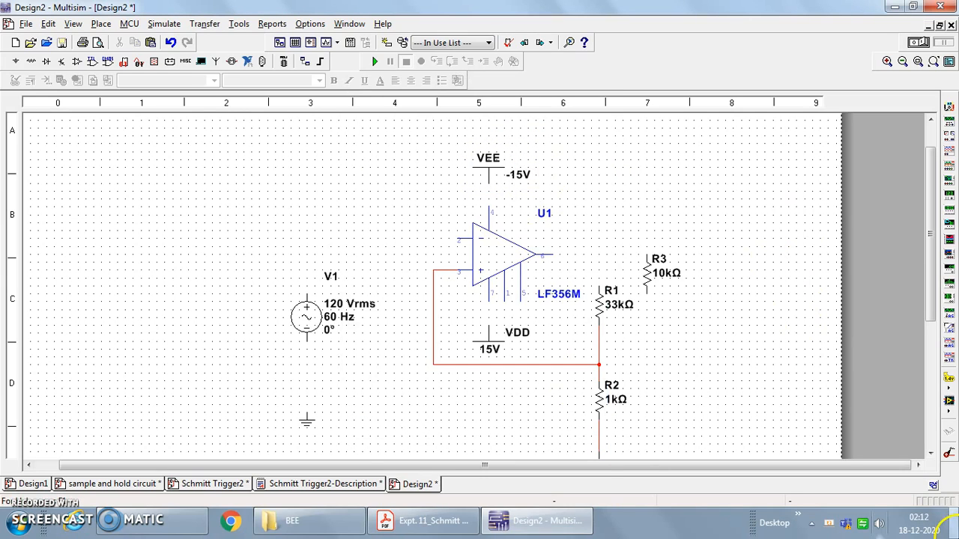
Step: Wire op-amp pins 4 and 7 to VEE and VDD, and the output pin 6 to the upper end of R1
click(487, 183)
click(486, 205)
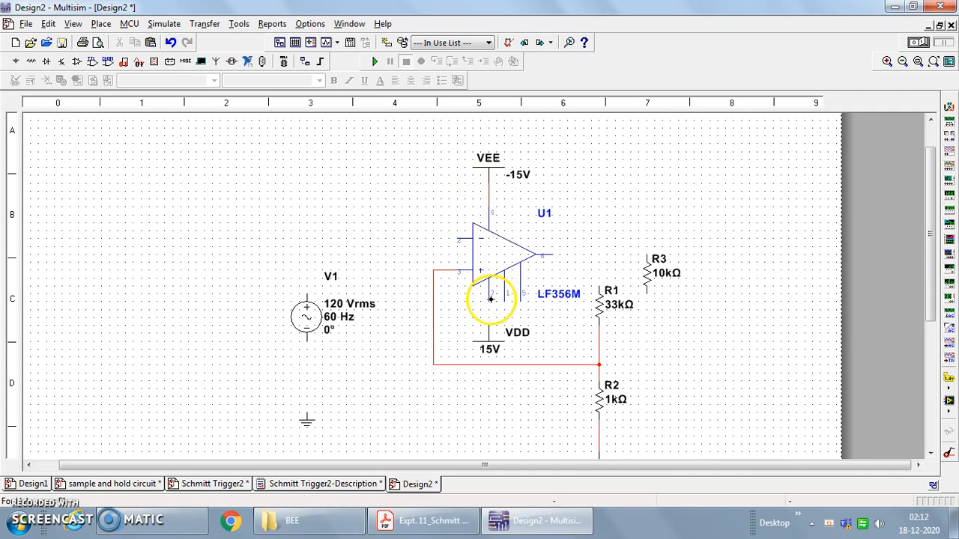
click(489, 300)
click(488, 327)
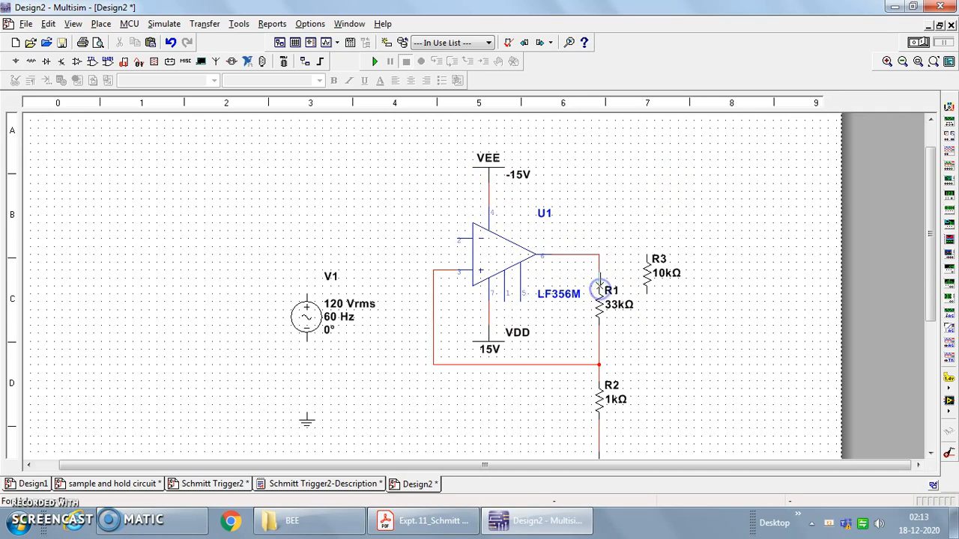
Step: Move resistor R3 down beside R1 and change its reference designator to RL
drag(647, 272, 648, 322)
click(704, 306)
double_click(652, 305)
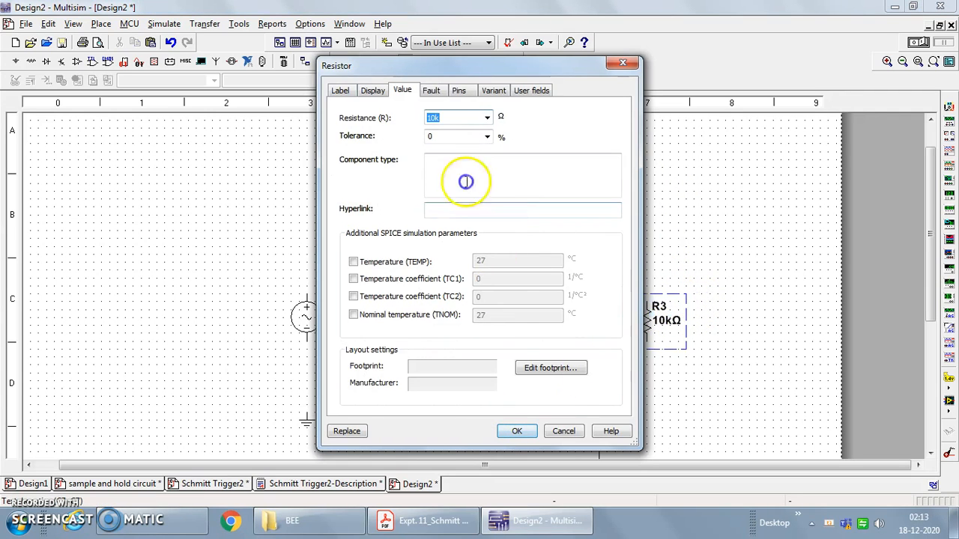
click(340, 91)
click(388, 131)
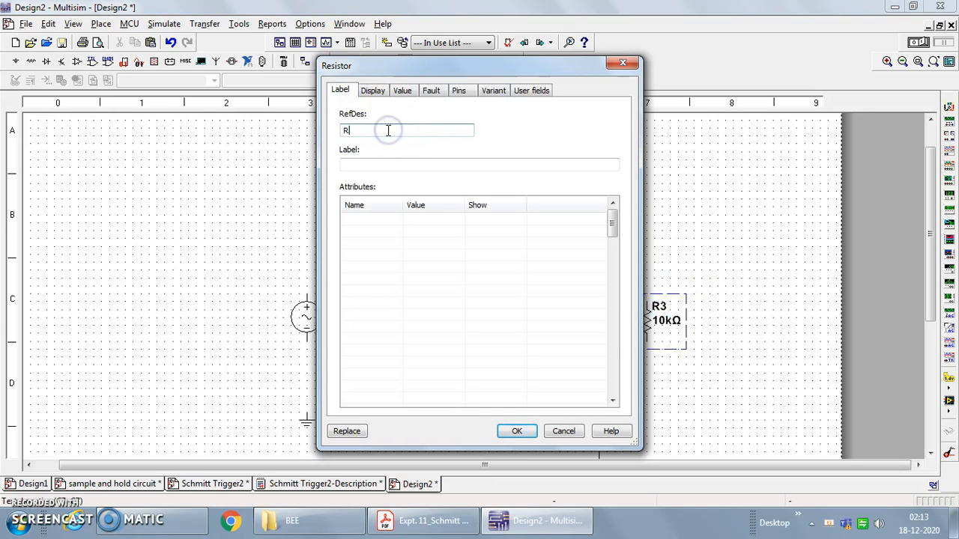
key(Return)
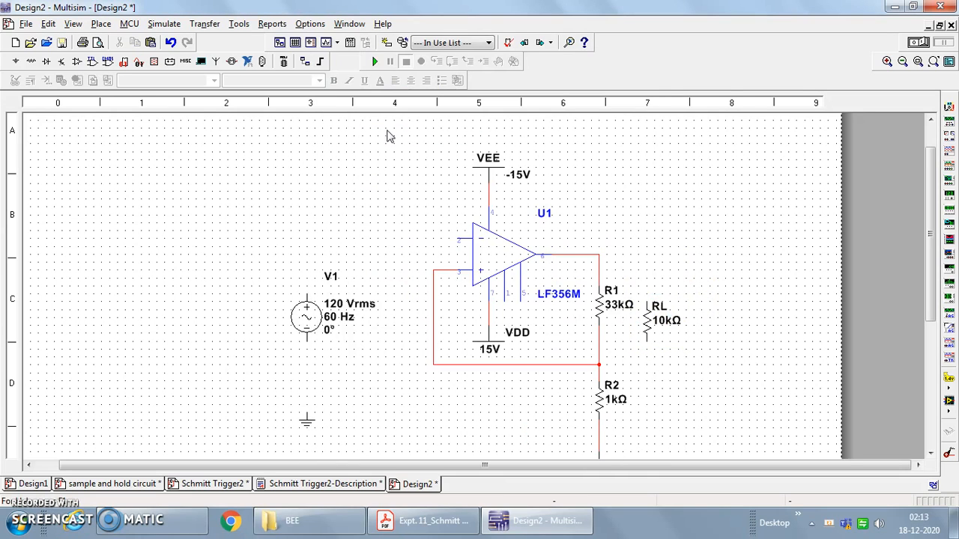
Step: Wire op-amp pin 2 to the positive terminal of source V1 and V1's negative terminal to the ground below it
click(455, 240)
click(306, 295)
click(308, 341)
click(306, 414)
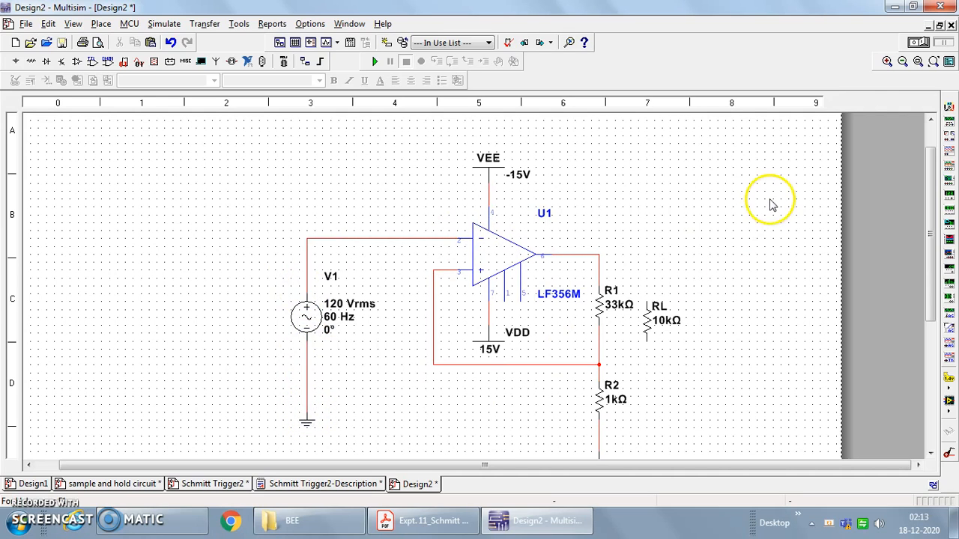
click(719, 200)
Step: Move the ground symbol below R2 slightly up, closer to the resistor
drag(929, 276, 928, 310)
click(599, 388)
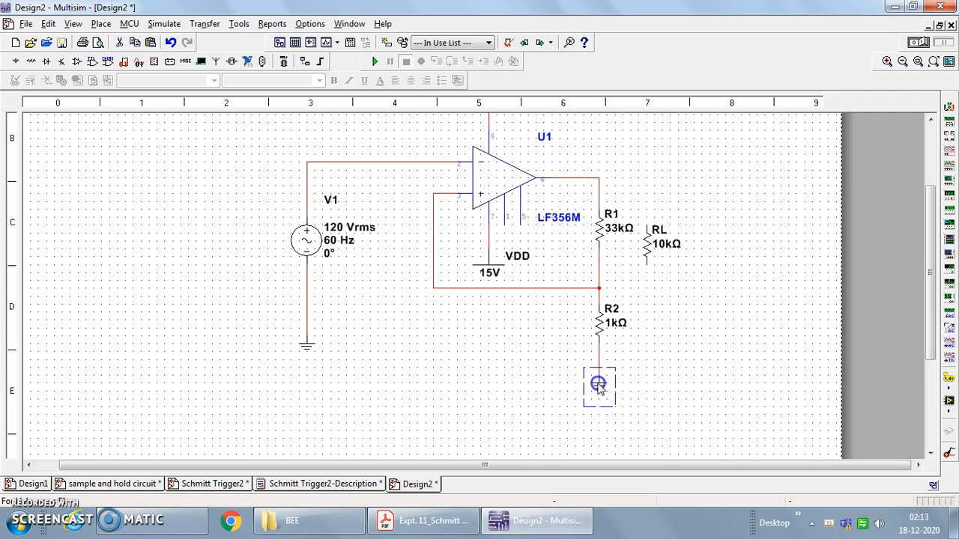
click(680, 356)
drag(928, 278, 928, 247)
click(377, 376)
Step: Set the RMS voltage of AC source V1 to 3 V
click(323, 318)
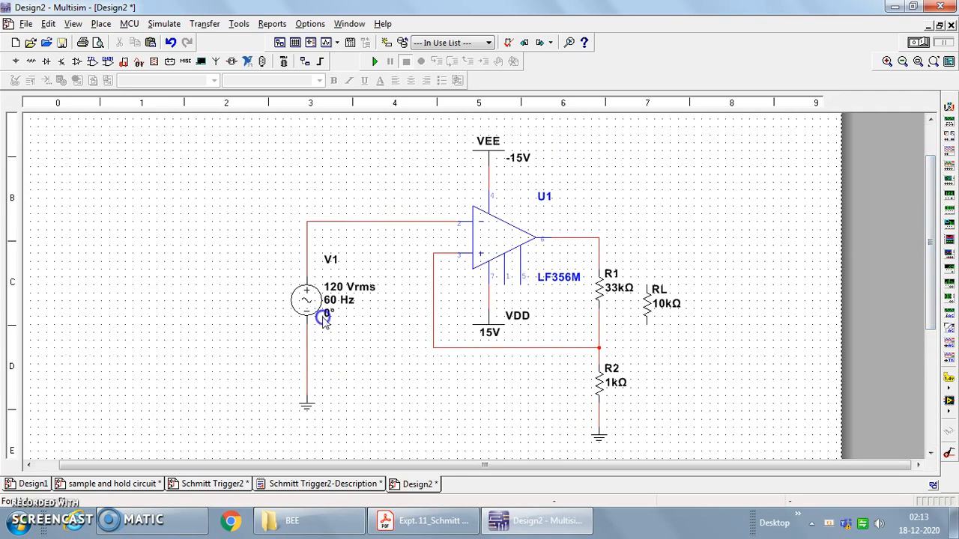
double_click(329, 300)
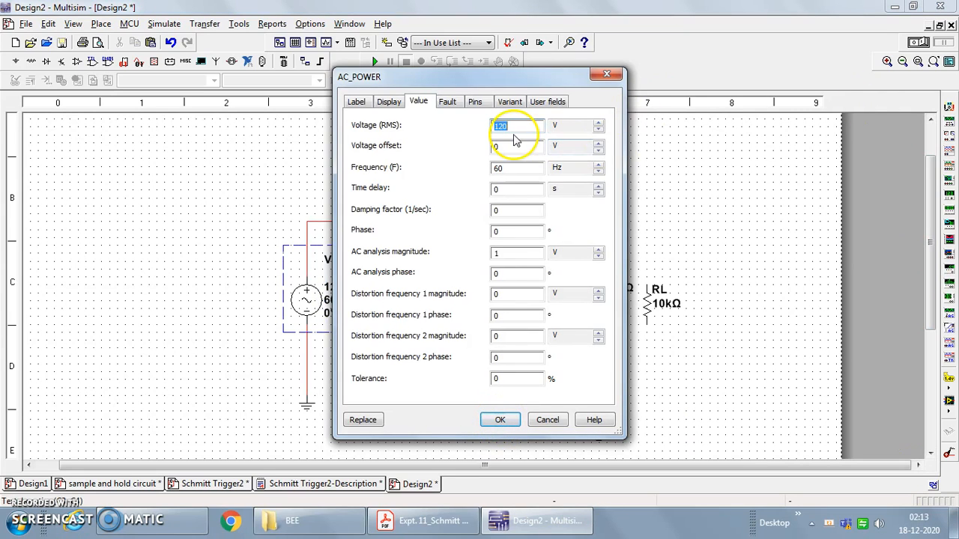
text(3)
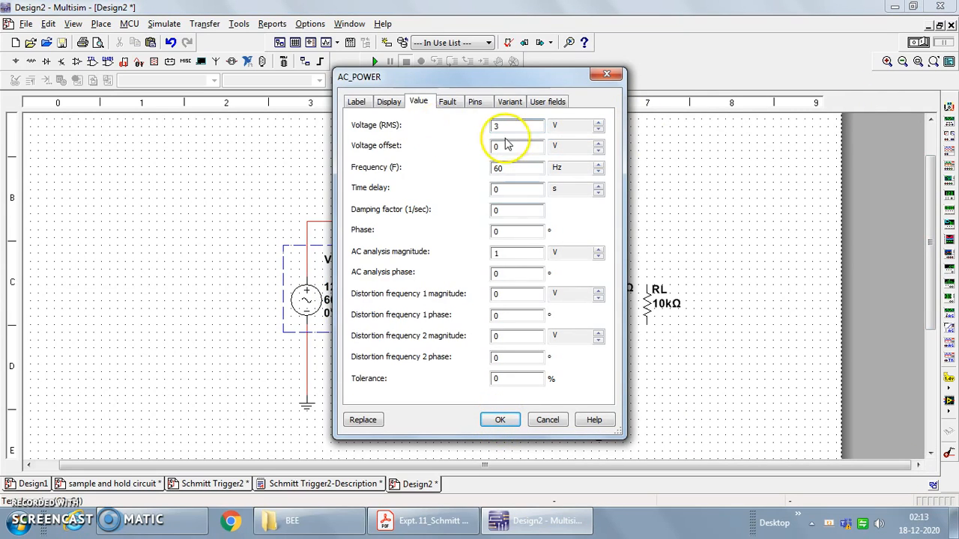
click(496, 420)
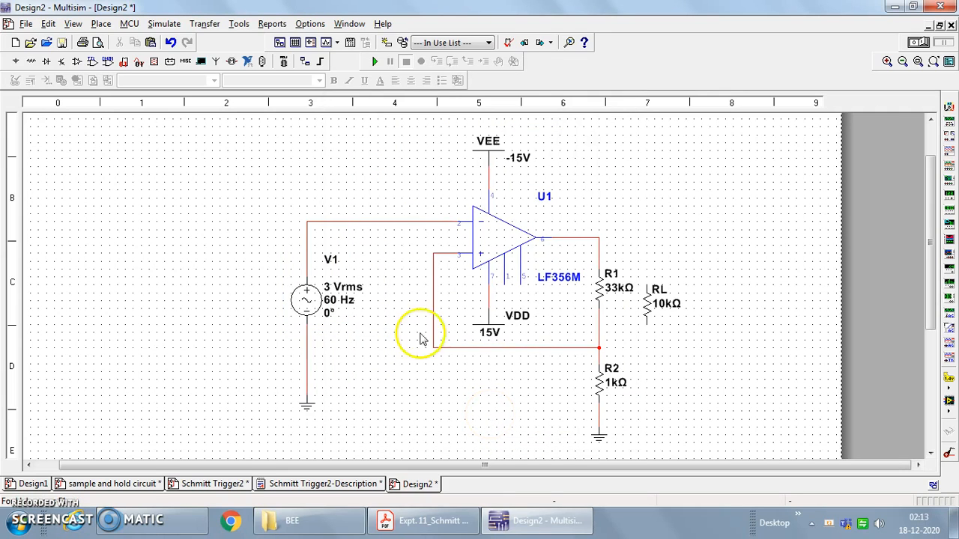
Step: Move the V1 label to the left of its source and the LF356M label inside the op-amp symbol
click(333, 261)
drag(271, 302, 272, 301)
click(395, 349)
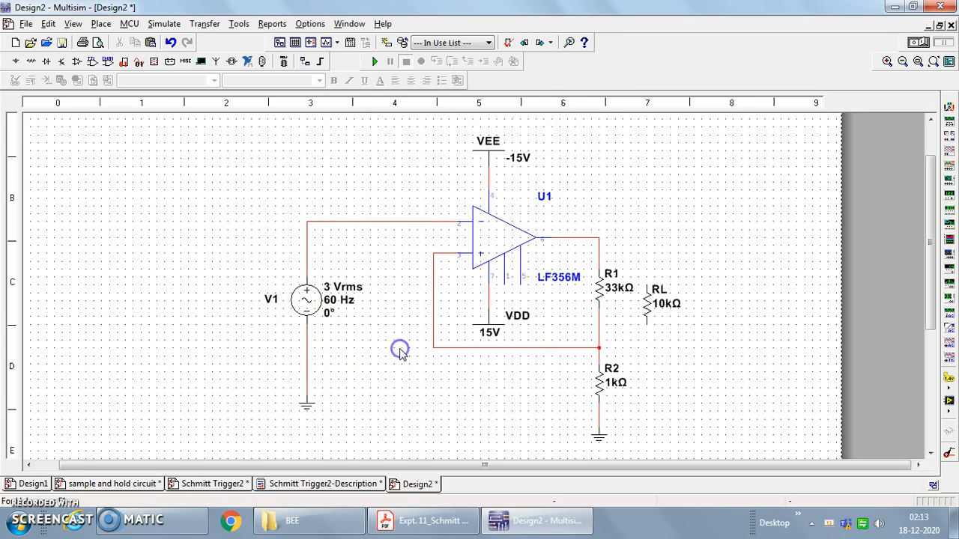
drag(554, 279, 508, 240)
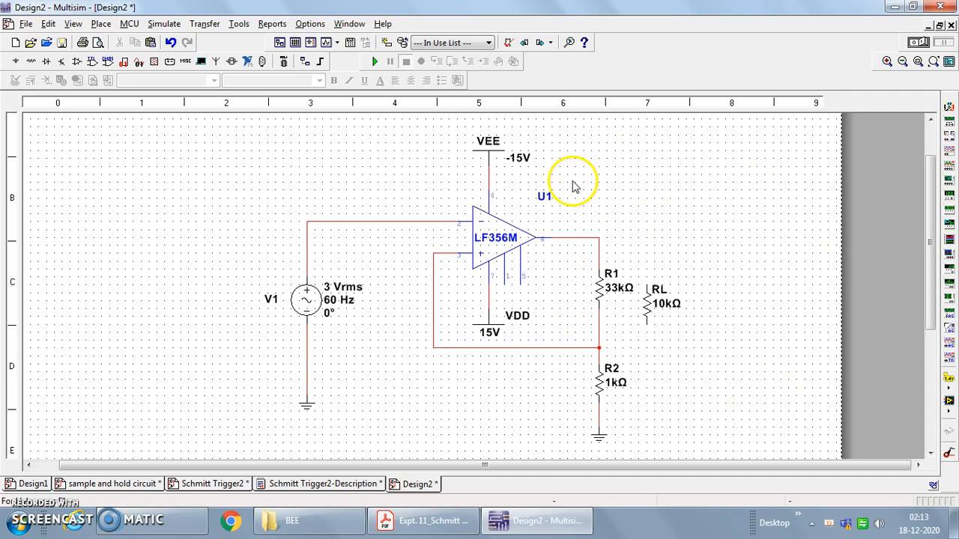
Step: Wire load resistor RL's lower end to the ground node below R2 and its upper end to the op-amp output node above R1
click(647, 324)
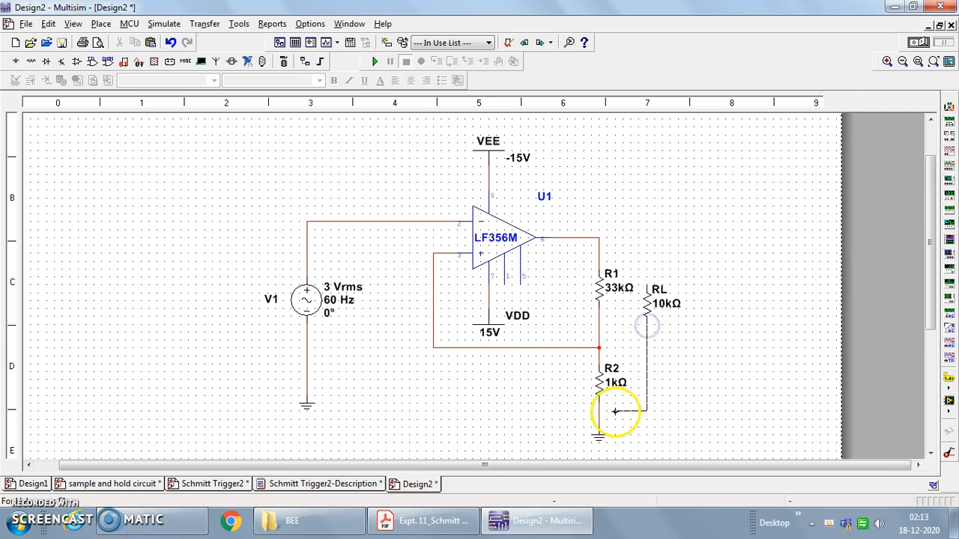
click(599, 417)
click(647, 280)
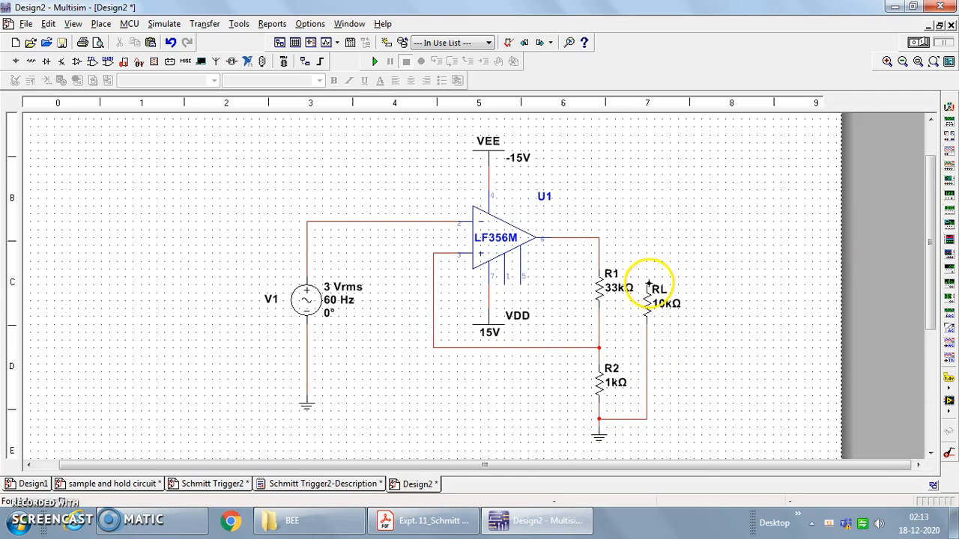
click(600, 238)
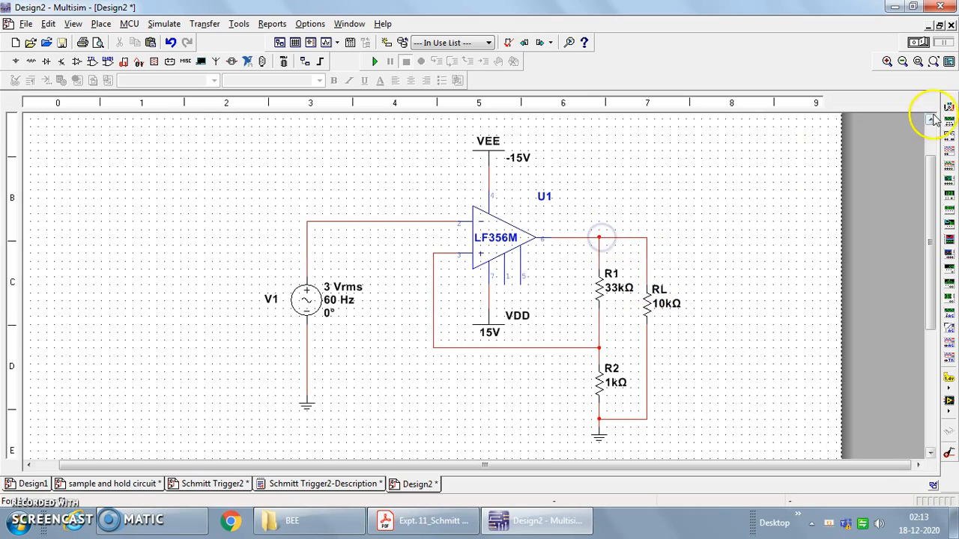
Step: Place an oscilloscope above RL and wire its channel A positive terminal to the node joining V1 and op-amp pin 2
click(950, 149)
click(653, 187)
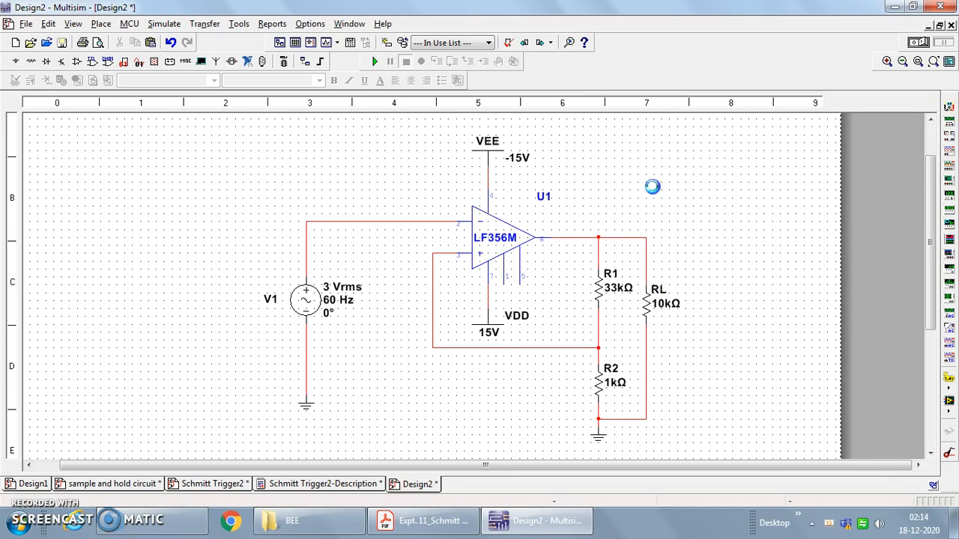
click(653, 191)
click(303, 226)
click(306, 222)
Step: Wire the oscilloscope's channel A and B negative terminals to the ground line and channel B positive to the op-amp output node
click(663, 188)
click(647, 419)
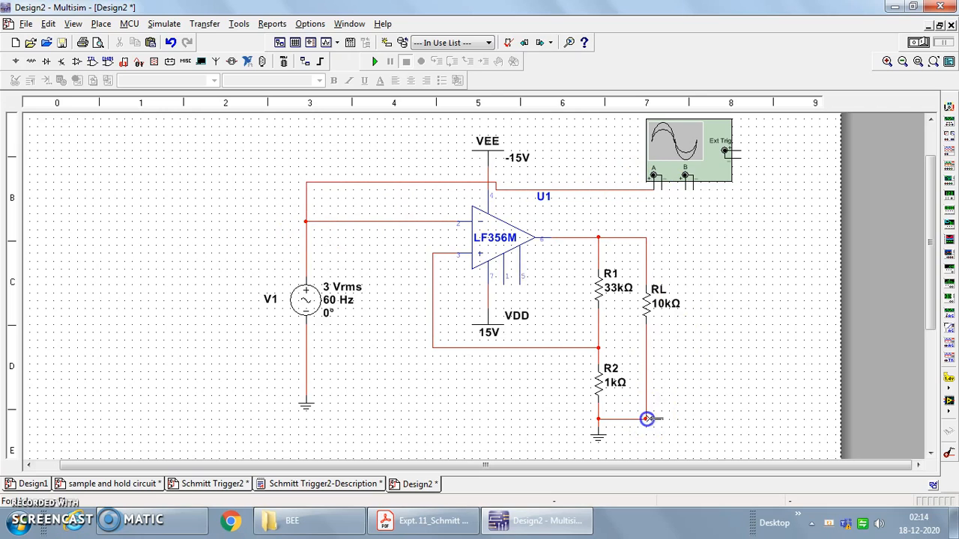
click(693, 191)
click(662, 418)
click(698, 191)
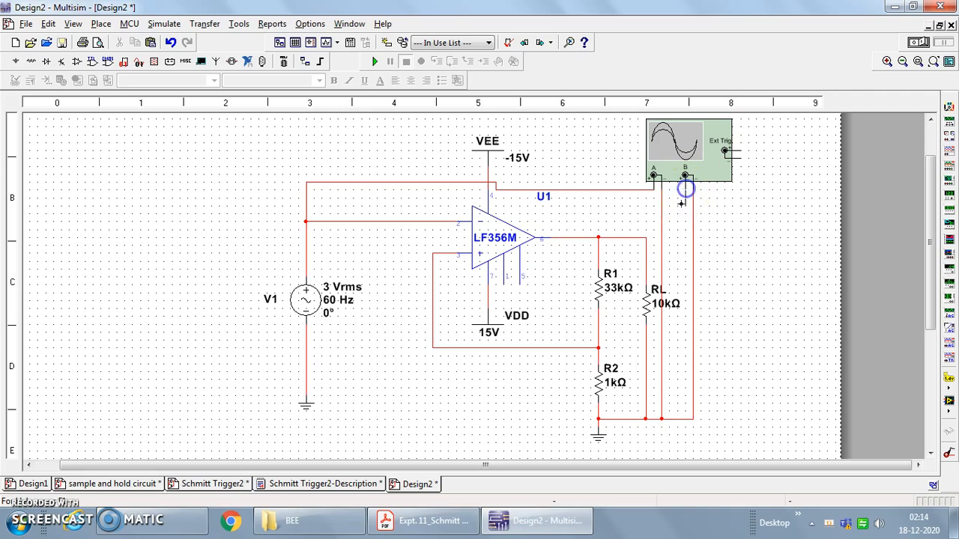
click(599, 238)
Step: Change the net color of the op-amp output wire to blue
double_click(628, 232)
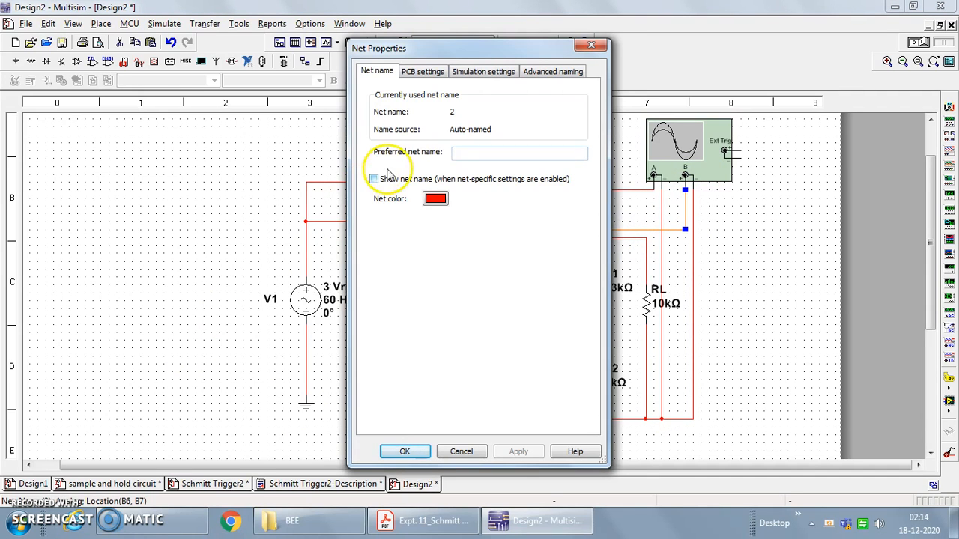
click(436, 199)
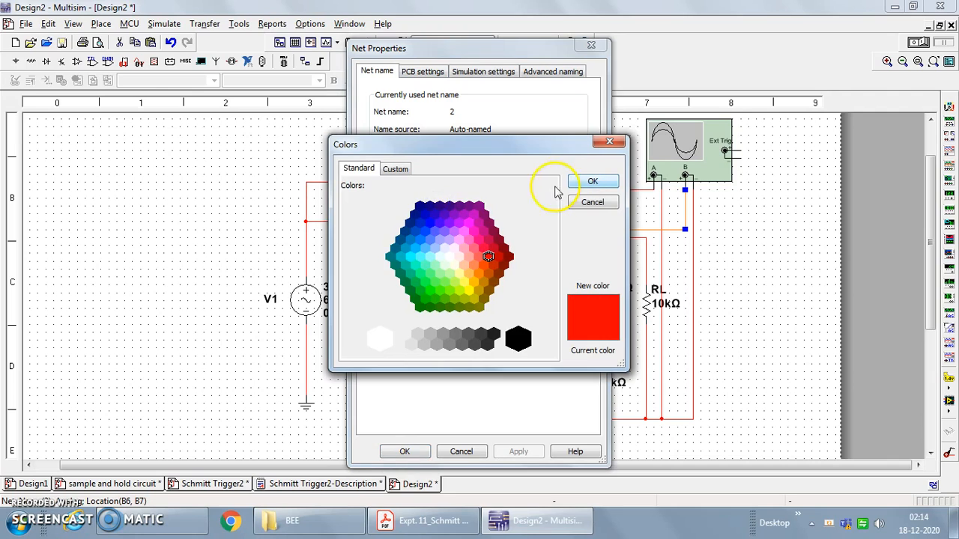
click(423, 232)
click(591, 180)
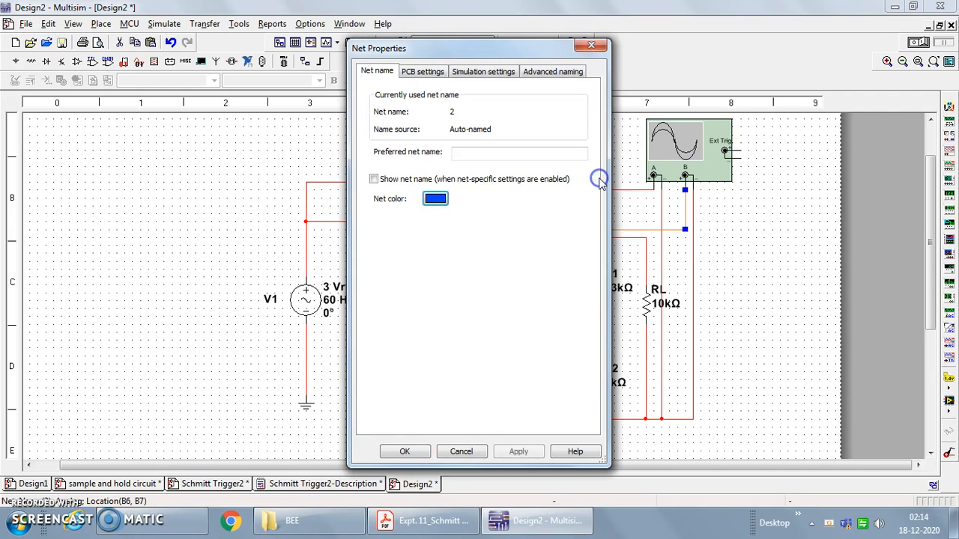
click(512, 454)
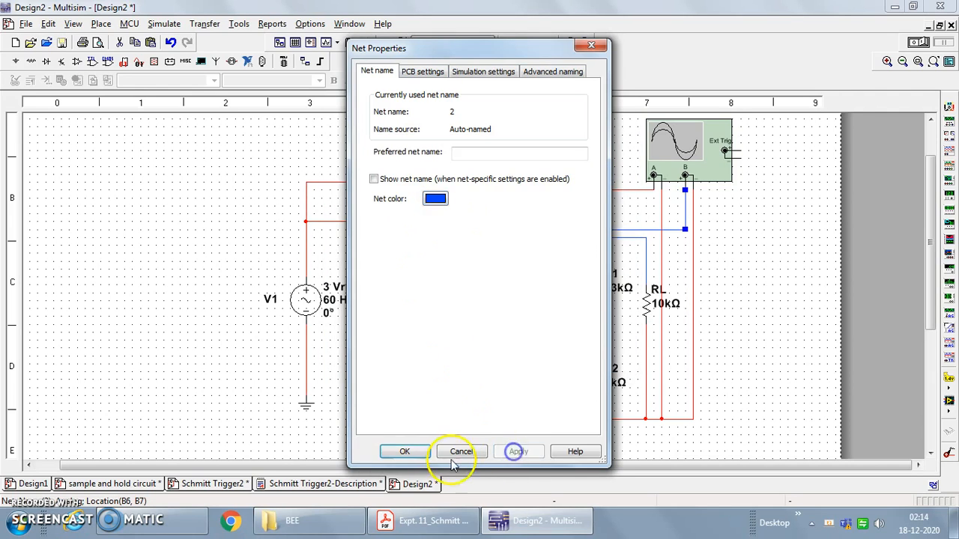
click(405, 451)
click(811, 248)
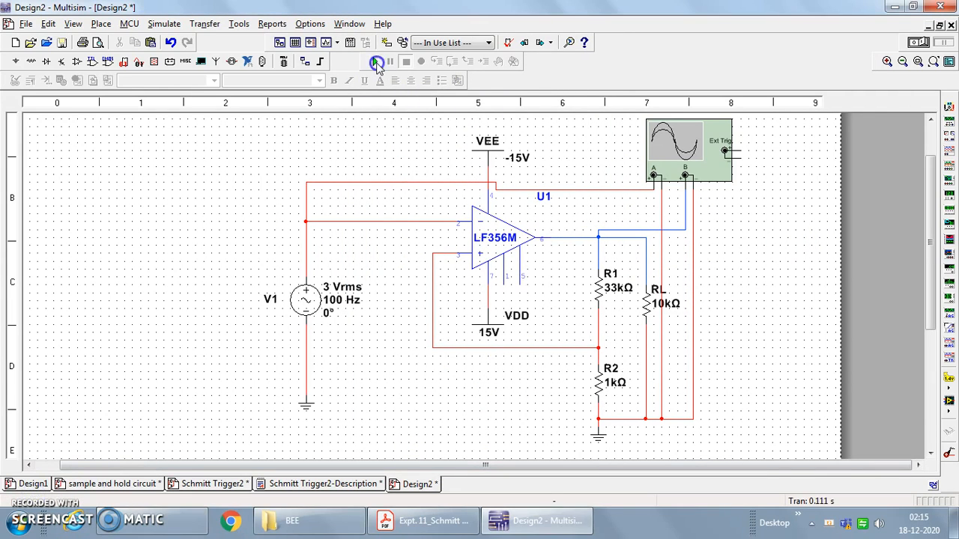
Step: Run the simulation, open the oscilloscope display and set its timebase to 5 ms/Div
click(374, 60)
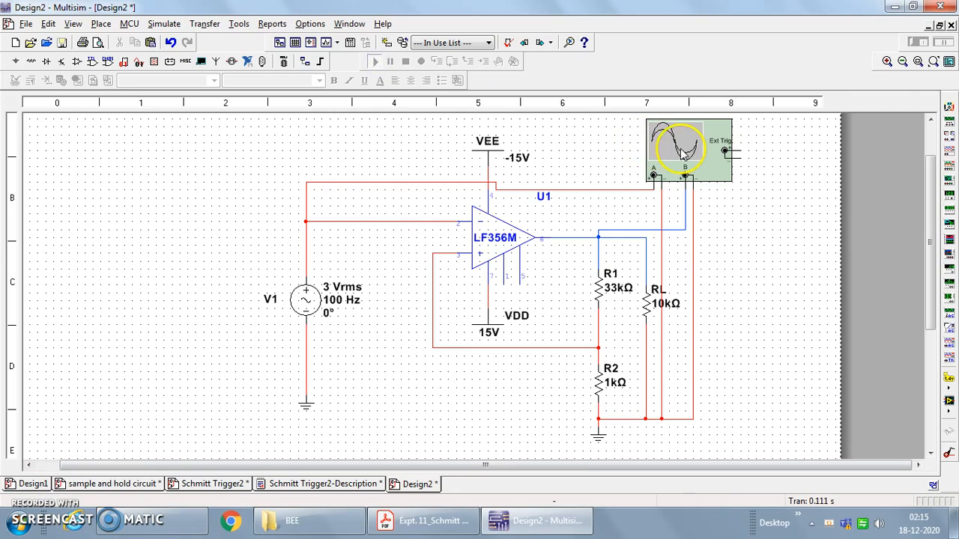
double_click(683, 154)
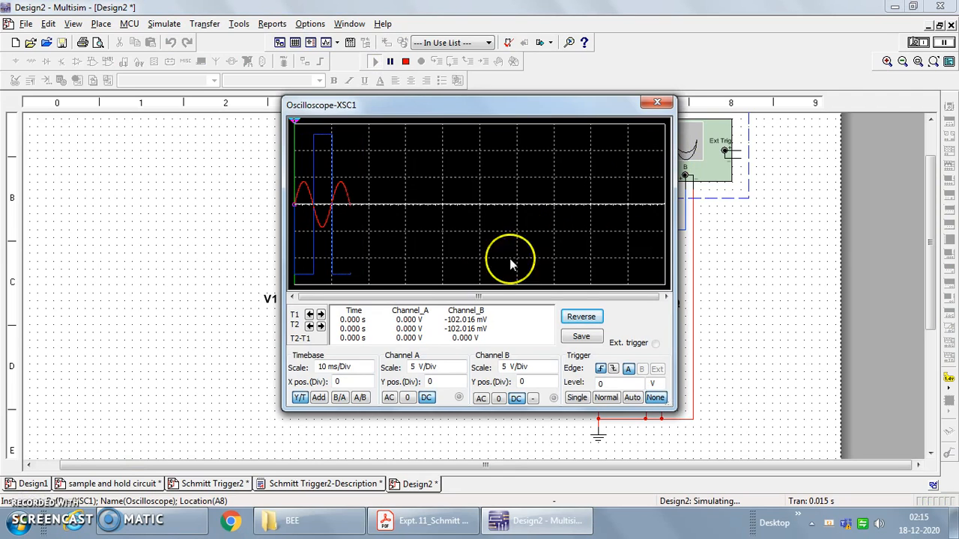
click(367, 368)
click(368, 367)
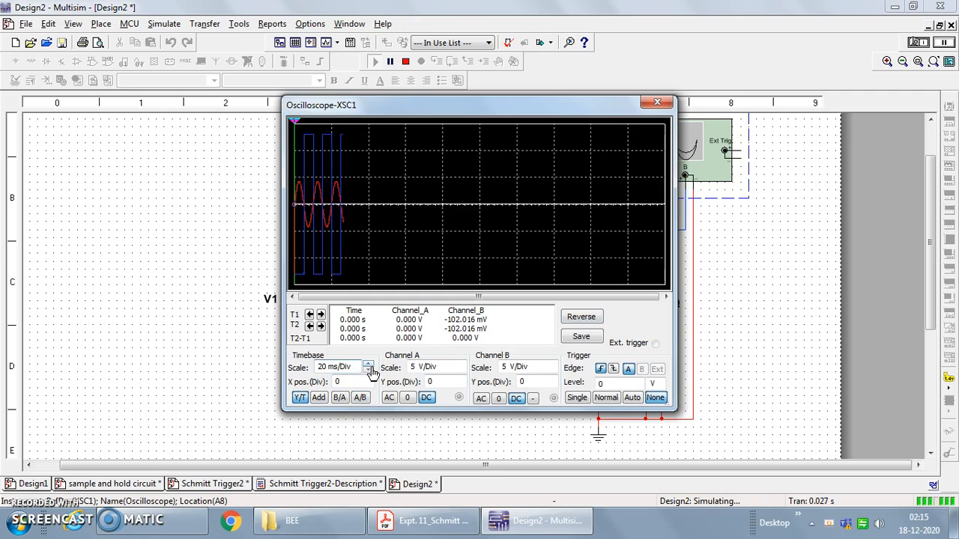
click(367, 370)
click(367, 371)
click(367, 370)
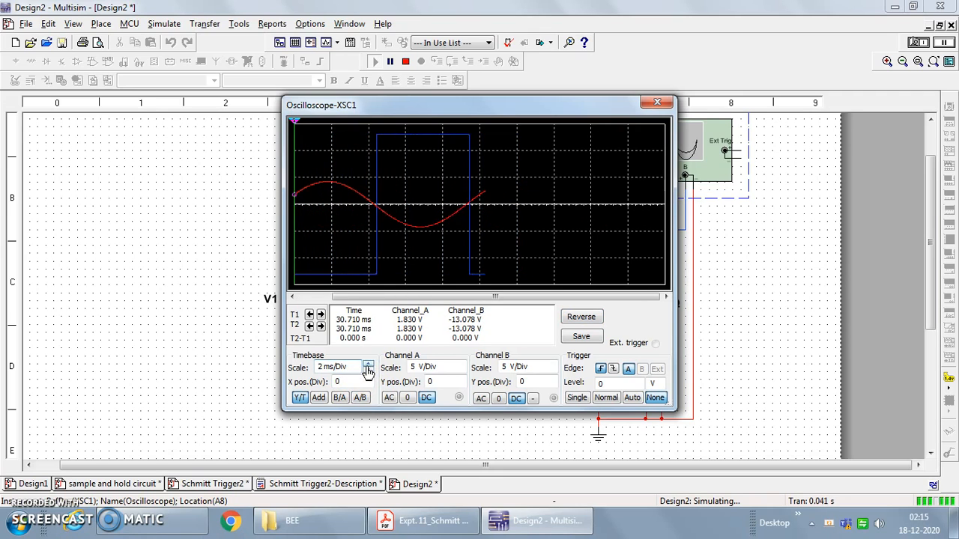
click(367, 371)
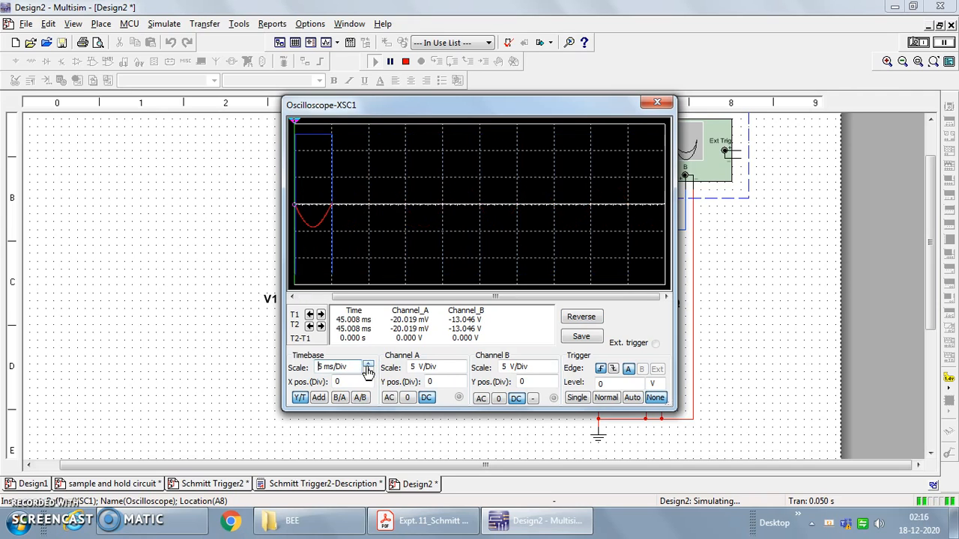
click(368, 366)
click(370, 372)
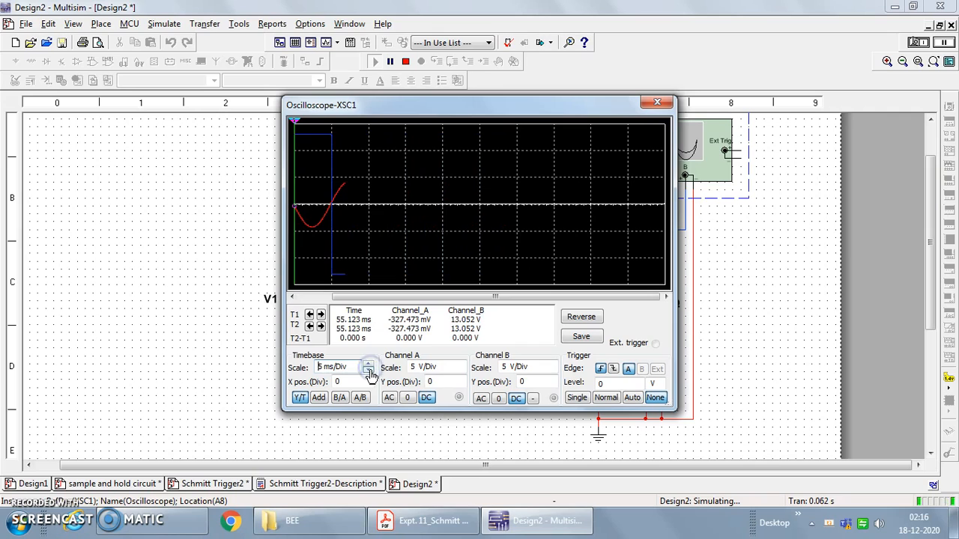
Step: Set the oscilloscope's channel A scale to 2 V/Div and its channel B scale to 5 V/Div
click(461, 365)
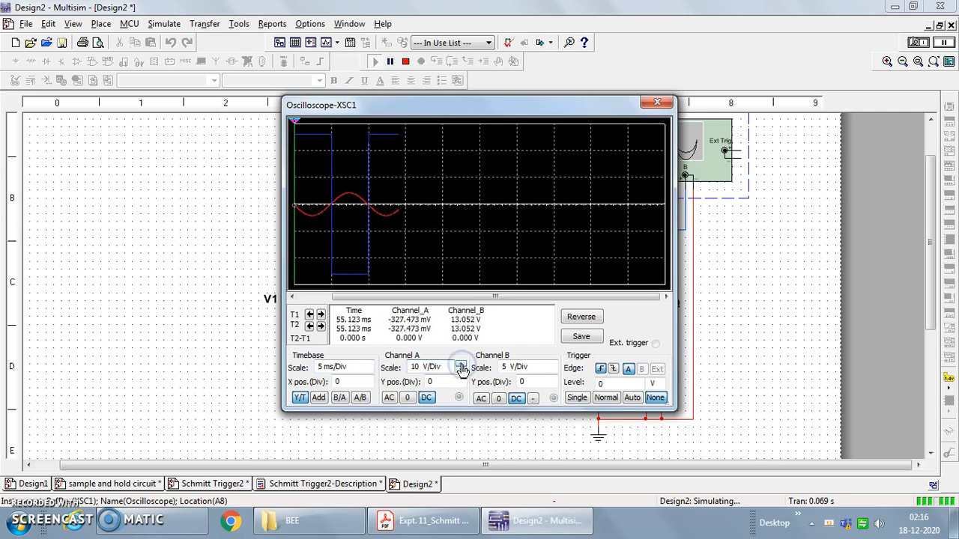
click(461, 370)
click(461, 370)
click(553, 365)
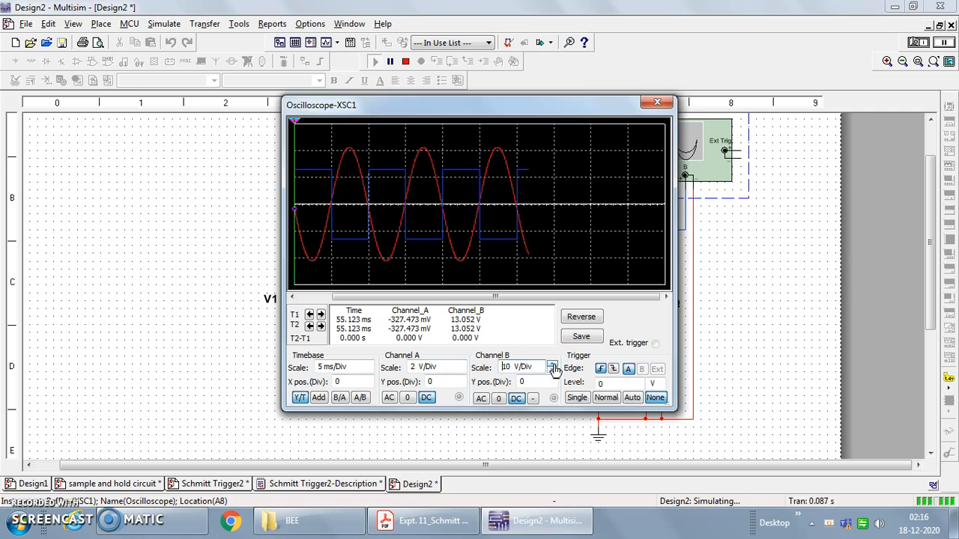
click(552, 371)
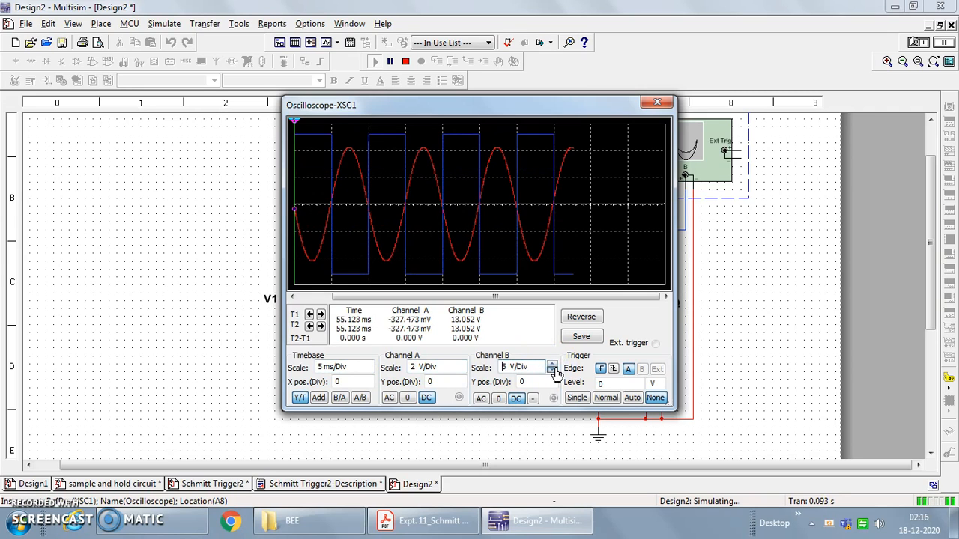
Step: Set the oscilloscope's timebase to 2 ms/Div and its channel A scale to 5 V/Div
click(369, 372)
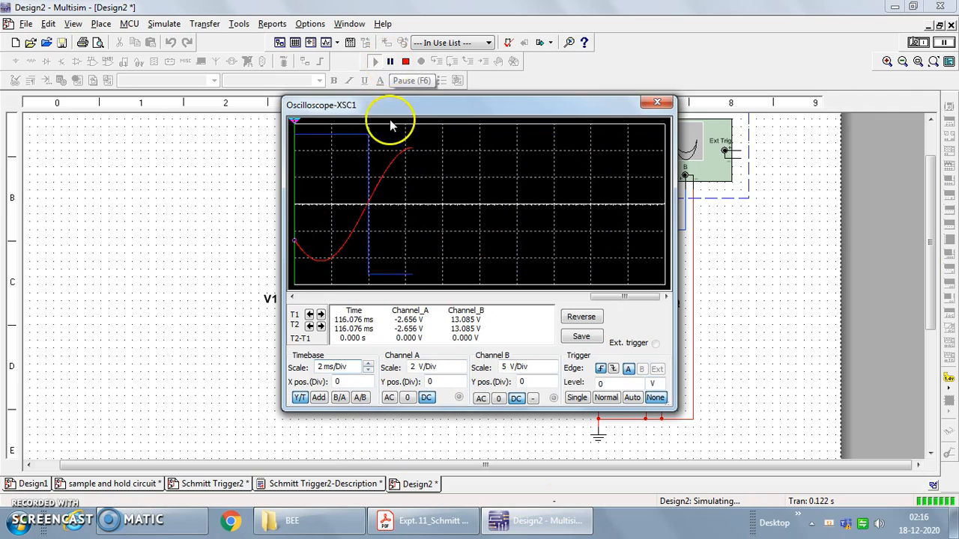
click(462, 364)
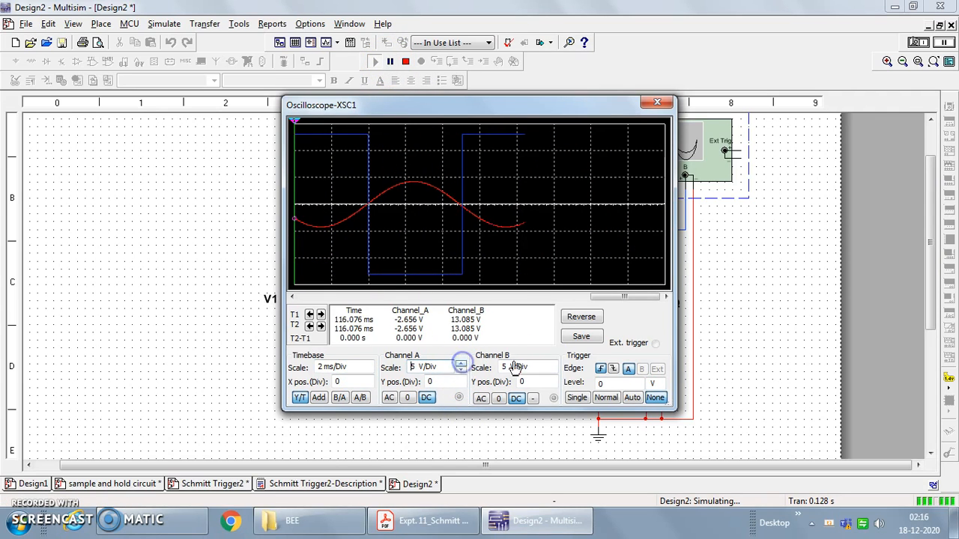
click(553, 367)
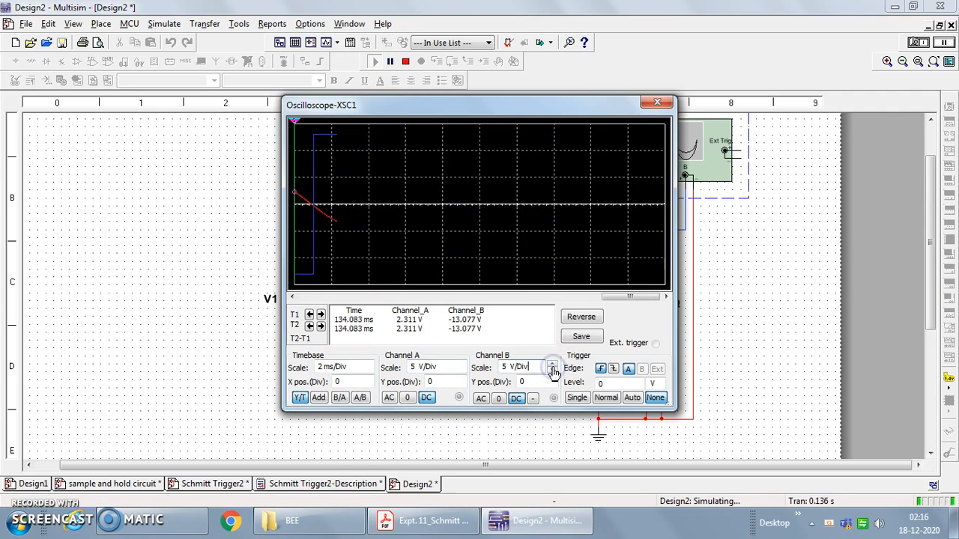
click(368, 364)
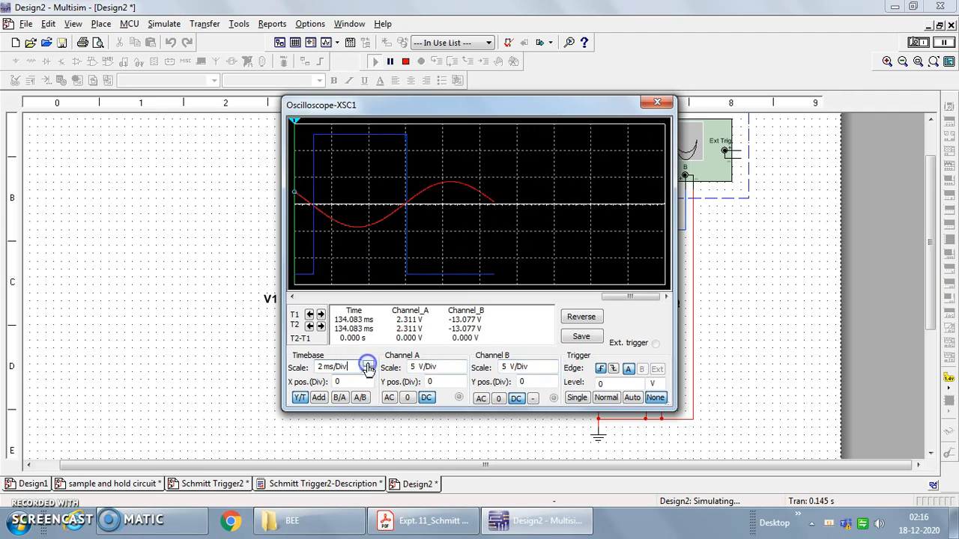
click(367, 371)
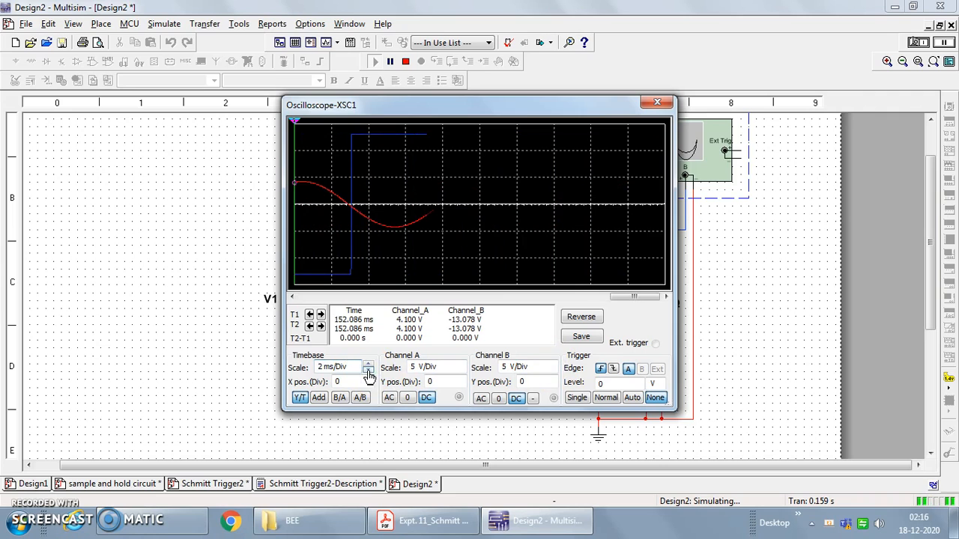
Step: Pause the simulation and look back through the recorded oscilloscope traces
drag(639, 296, 503, 307)
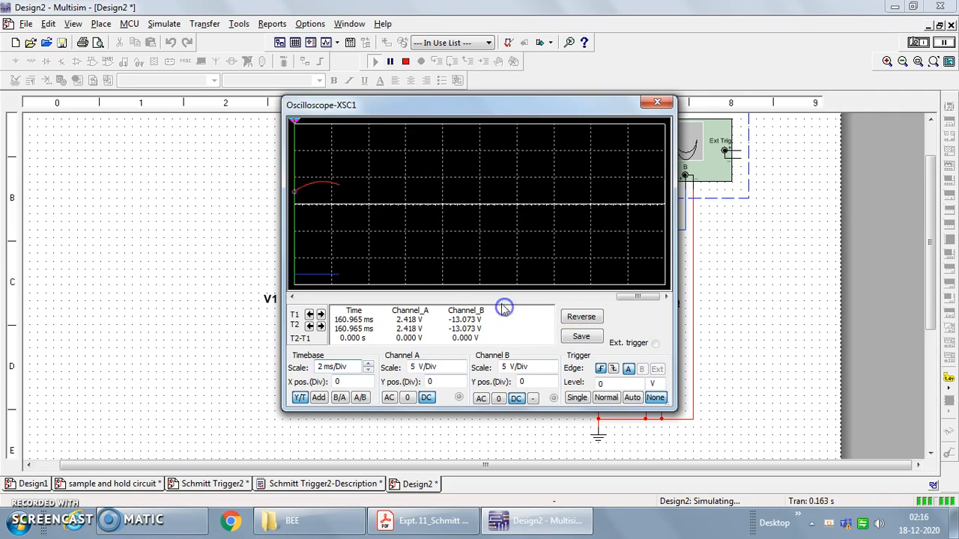
click(390, 64)
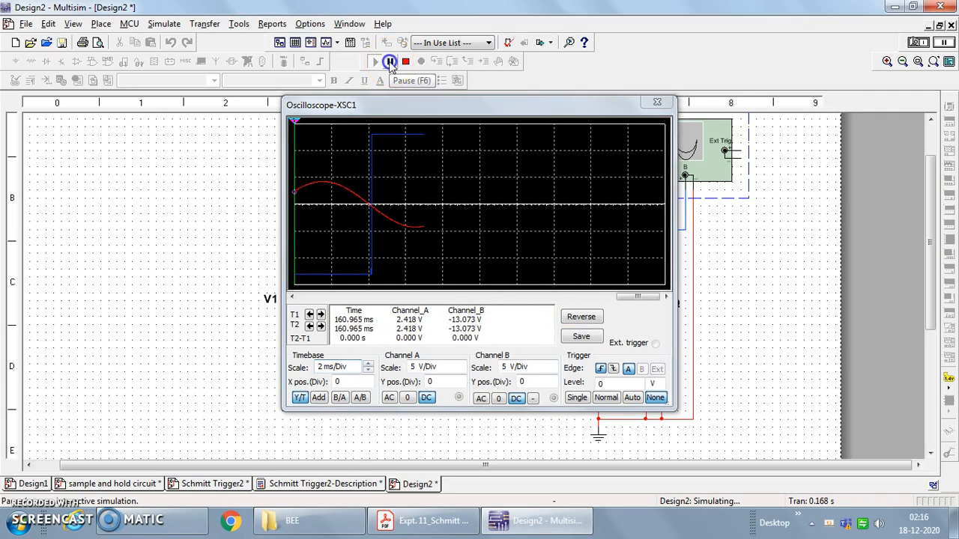
drag(624, 298, 499, 305)
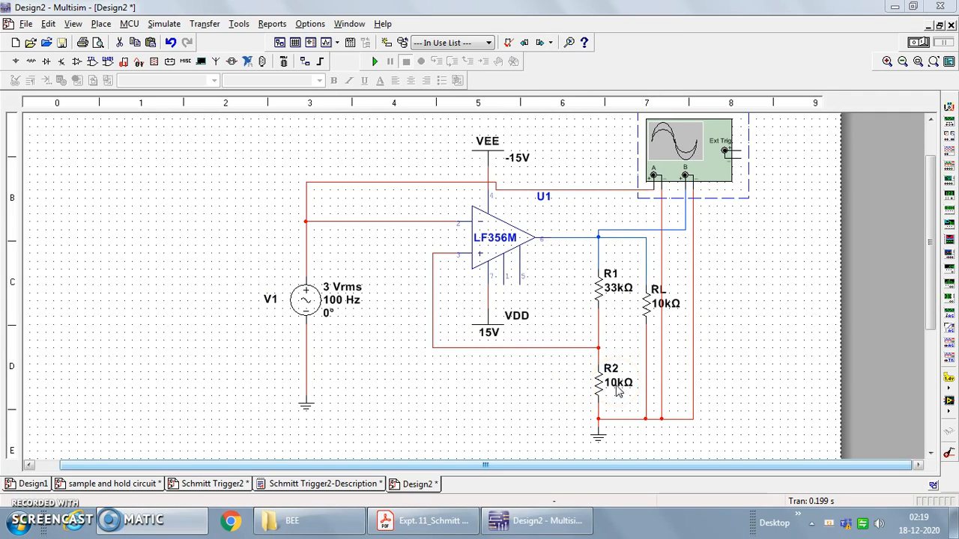
Step: Rerun the simulation with R2 at 10 kΩ, open the oscilloscope display and place its window over the middle of the schematic
click(375, 61)
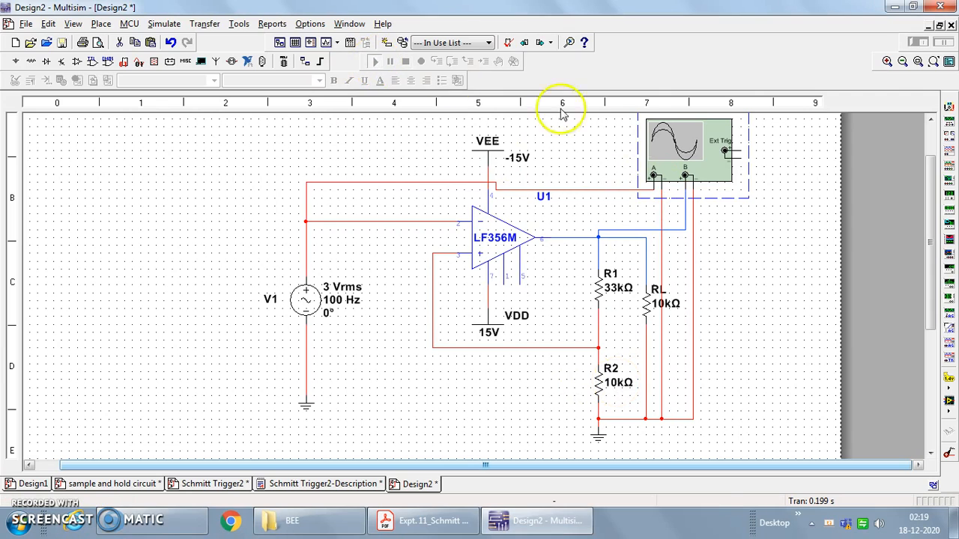
double_click(670, 141)
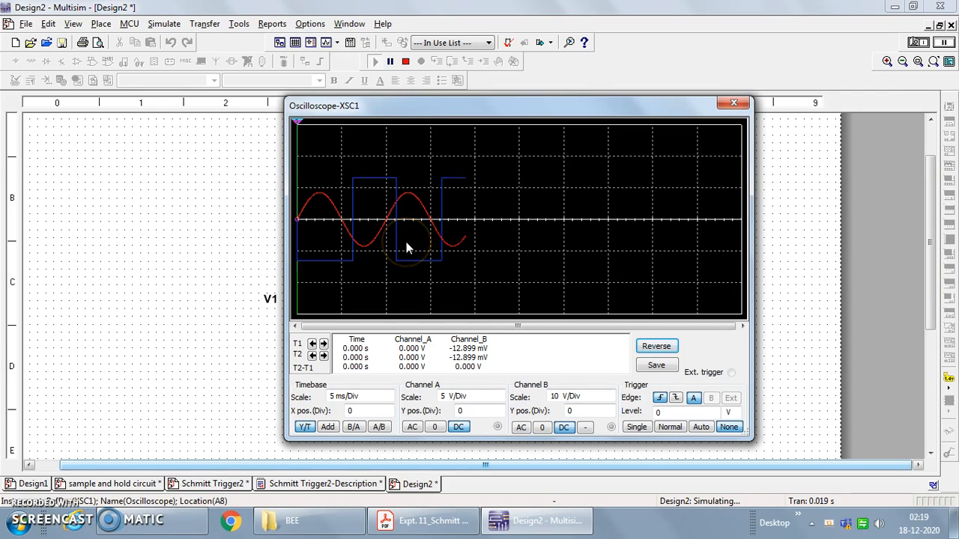
drag(491, 115, 621, 90)
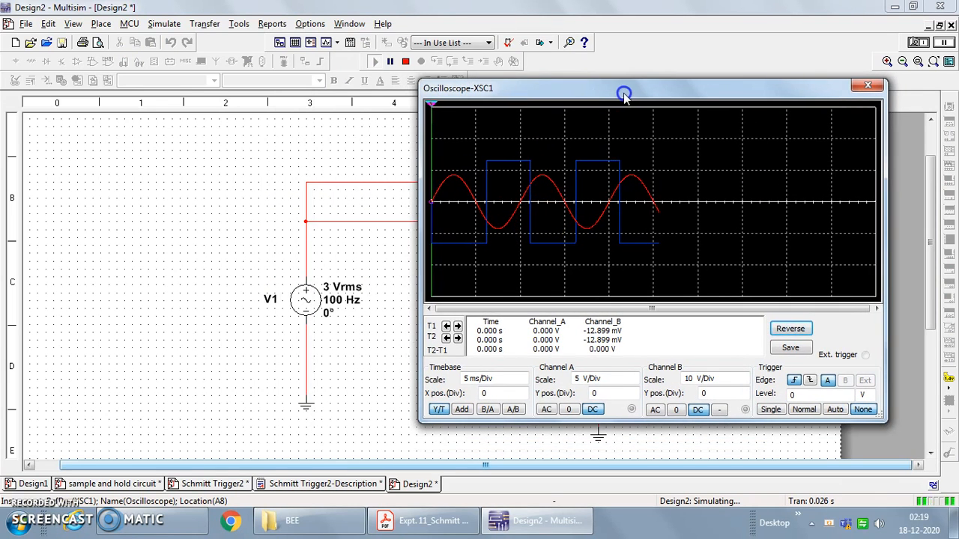
drag(711, 92, 554, 111)
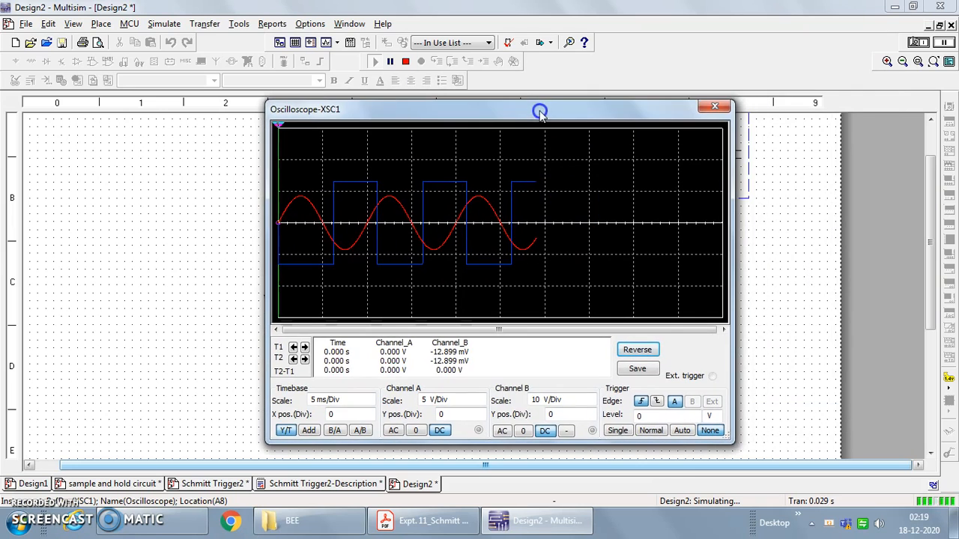
Step: Pause the simulation and examine where the square output switches relative to the sine input
click(389, 62)
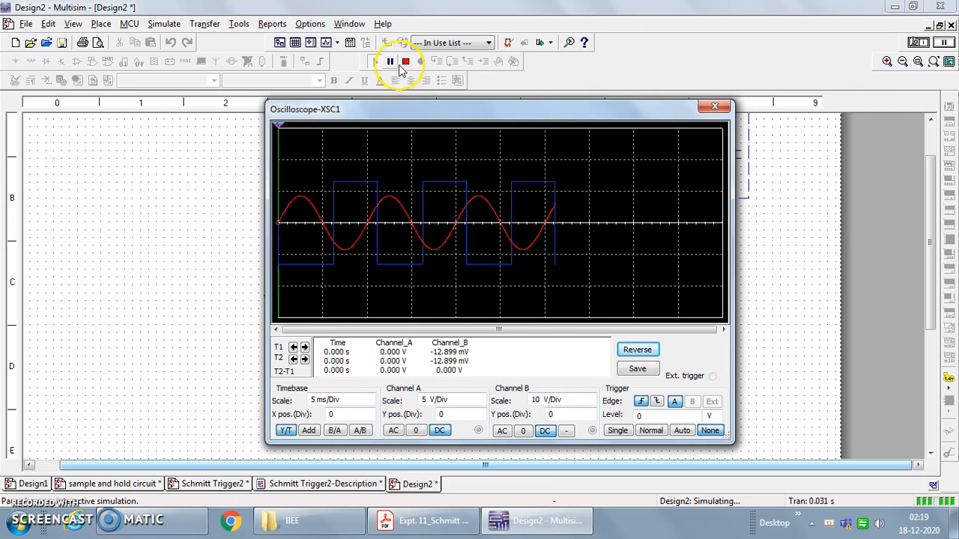
click(599, 333)
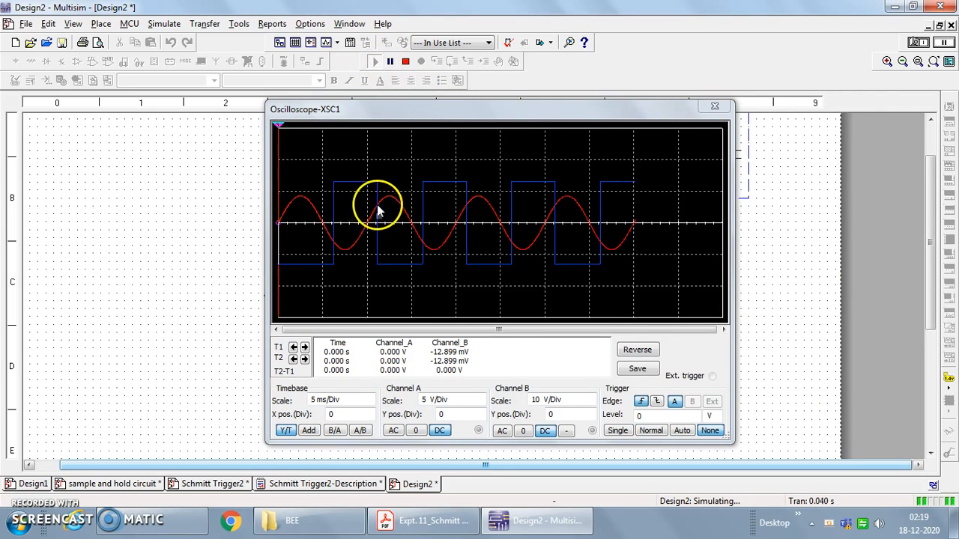
click(419, 241)
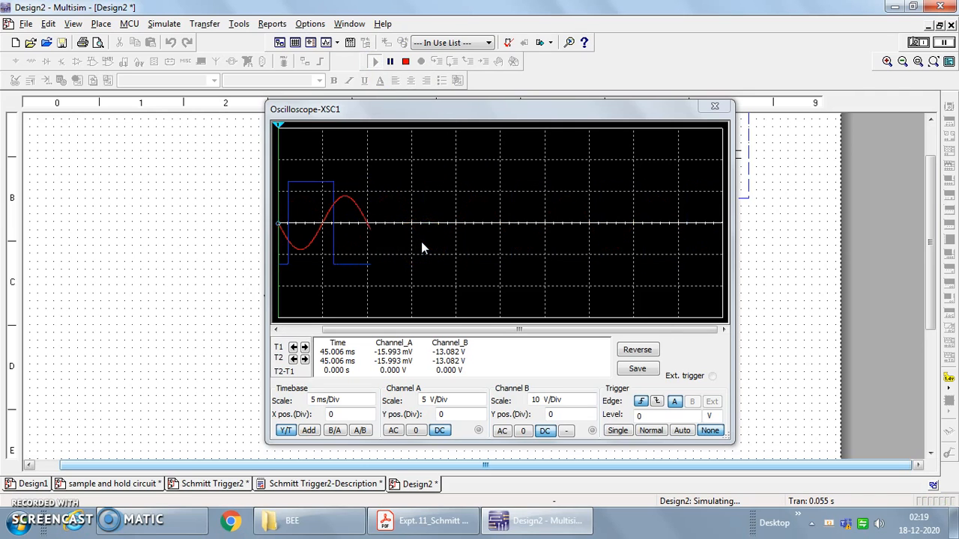
Step: Pause the simulation and measure the input voltage at a falling output edge and the following rising edge with the two oscilloscope cursors
click(390, 64)
drag(565, 333, 517, 340)
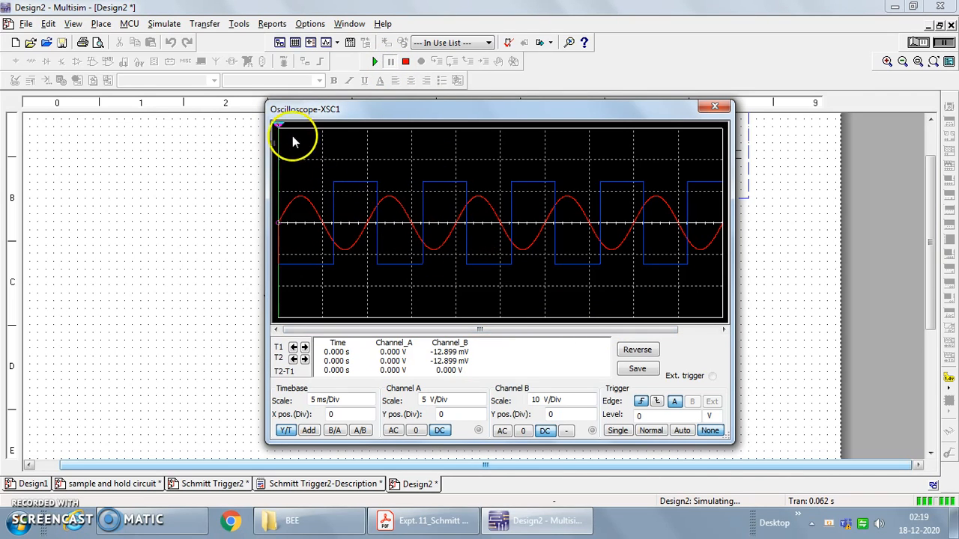
drag(280, 128, 378, 153)
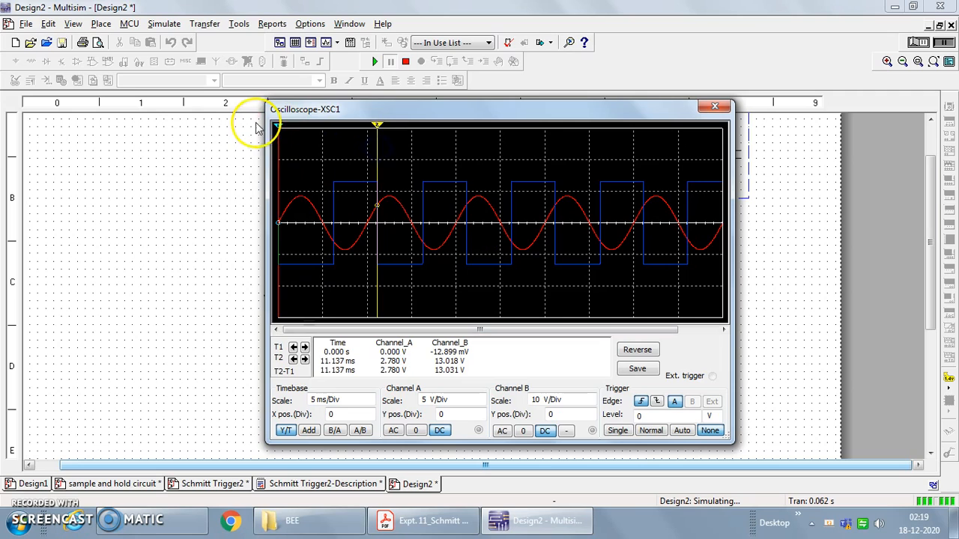
drag(276, 126, 425, 166)
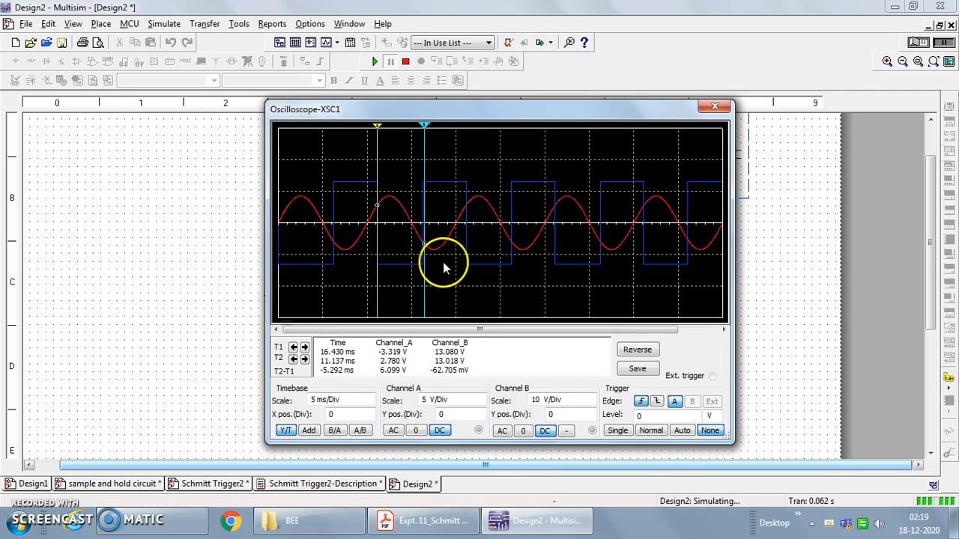
Step: Reposition the oscilloscope window clear of R1, R2 and RL to compare the switching thresholds with the circuit
drag(569, 113, 529, 320)
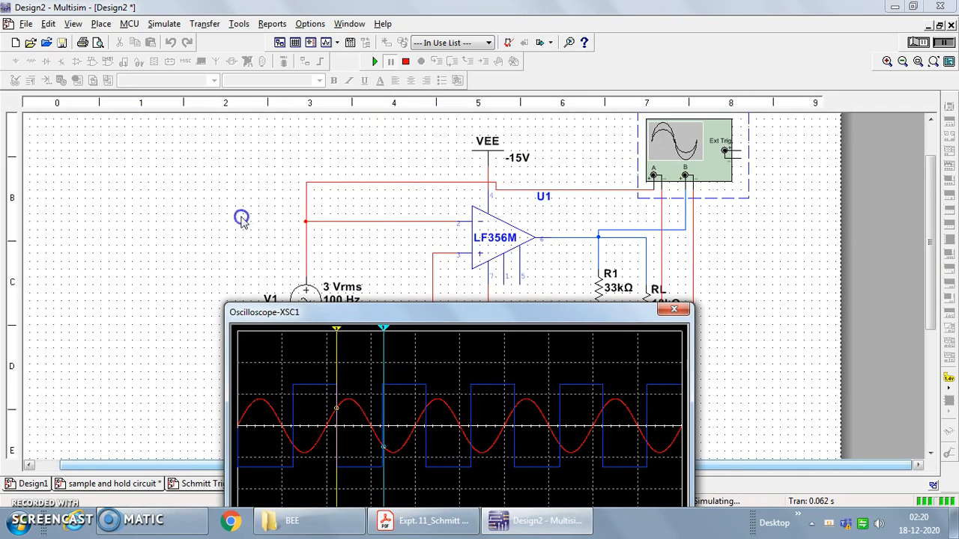
drag(460, 313, 439, 107)
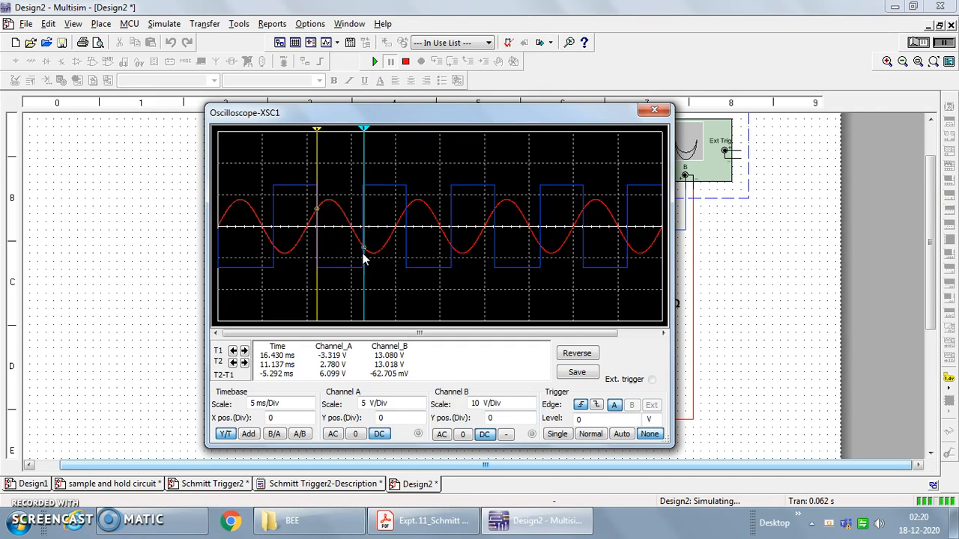
click(324, 219)
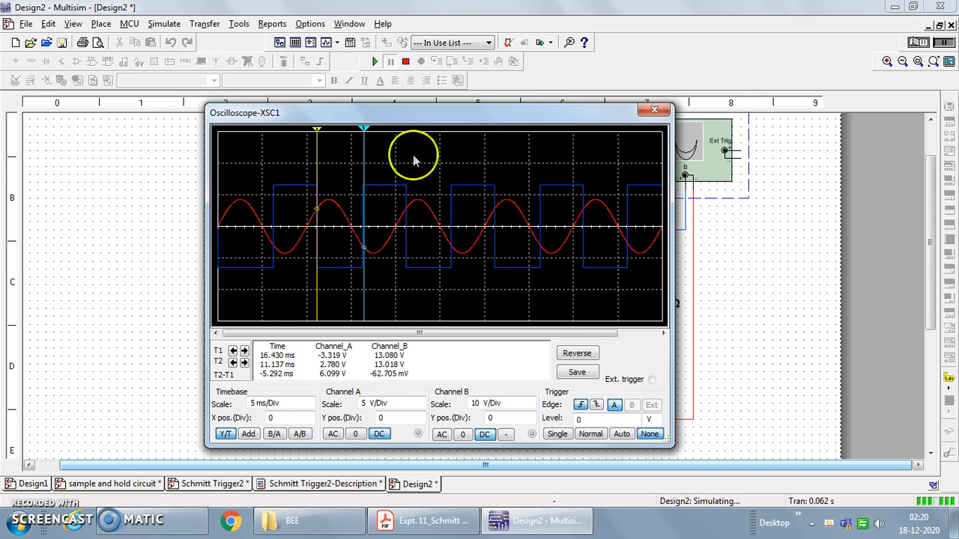
drag(442, 113, 264, 142)
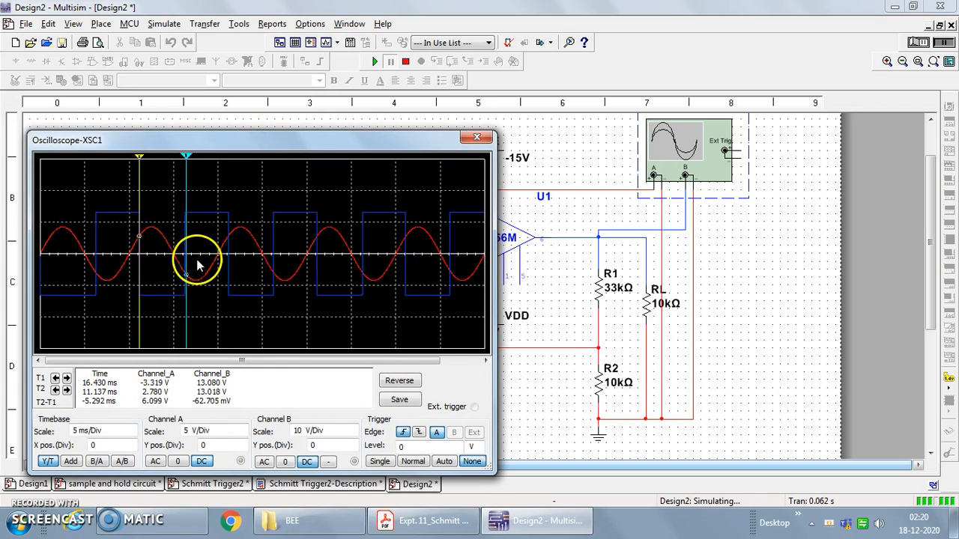